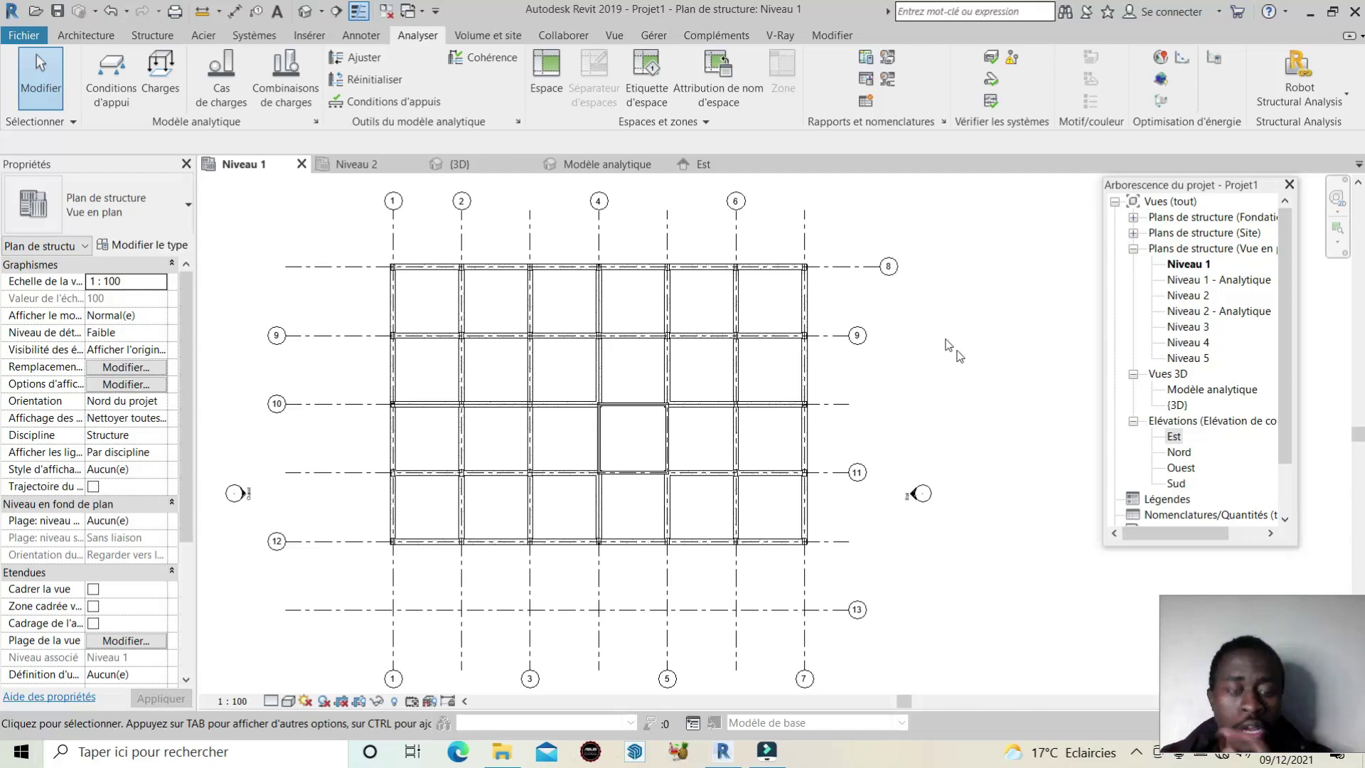
# - Switch to the file browser window and back to the Revit project
pyautogui.click(504, 751)
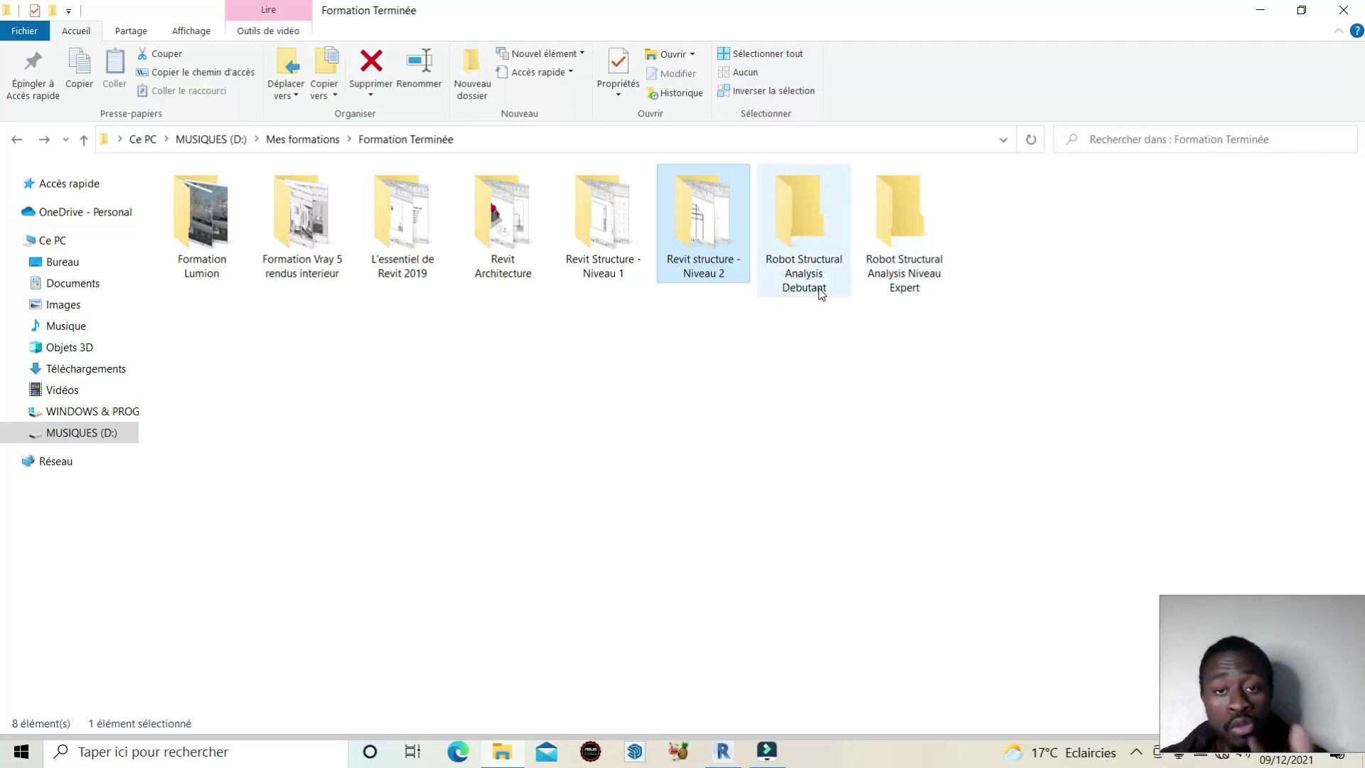
pyautogui.moveTo(803, 229)
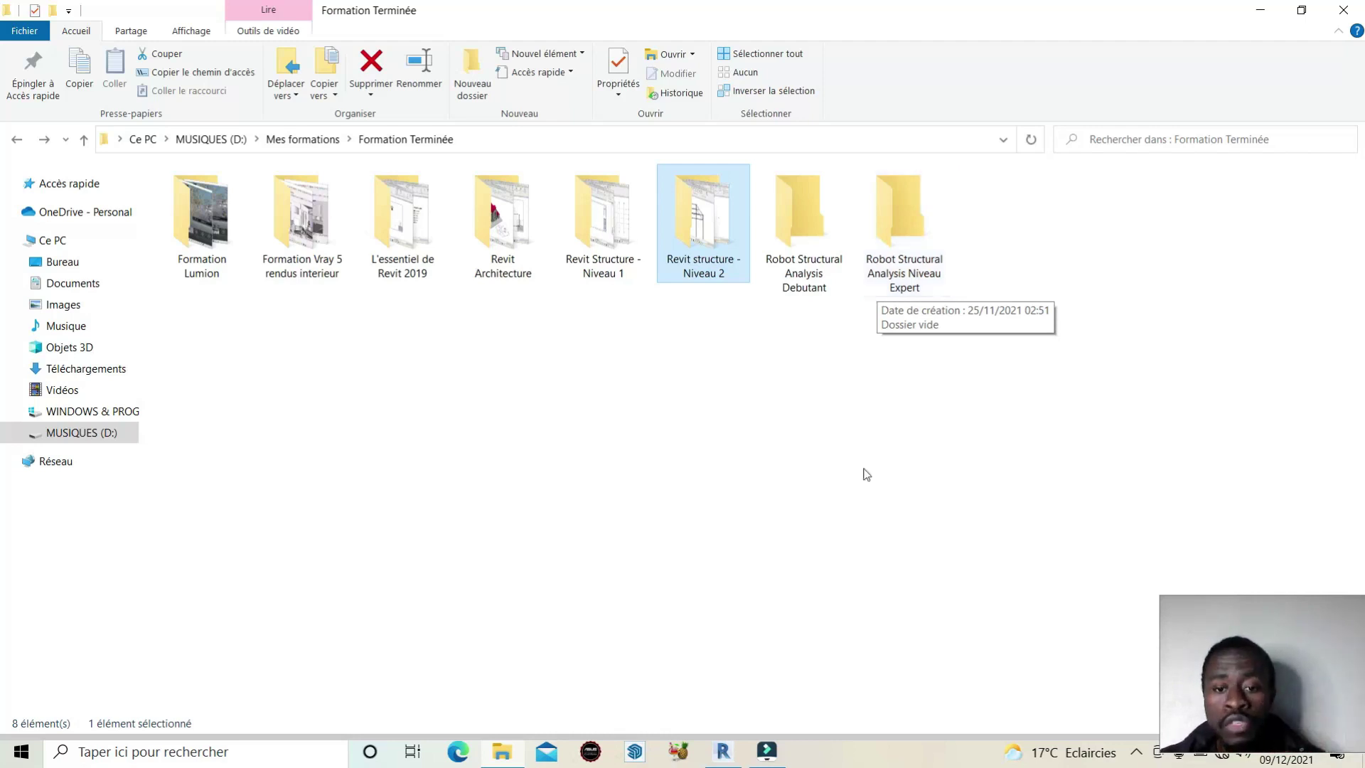
pyautogui.click(723, 751)
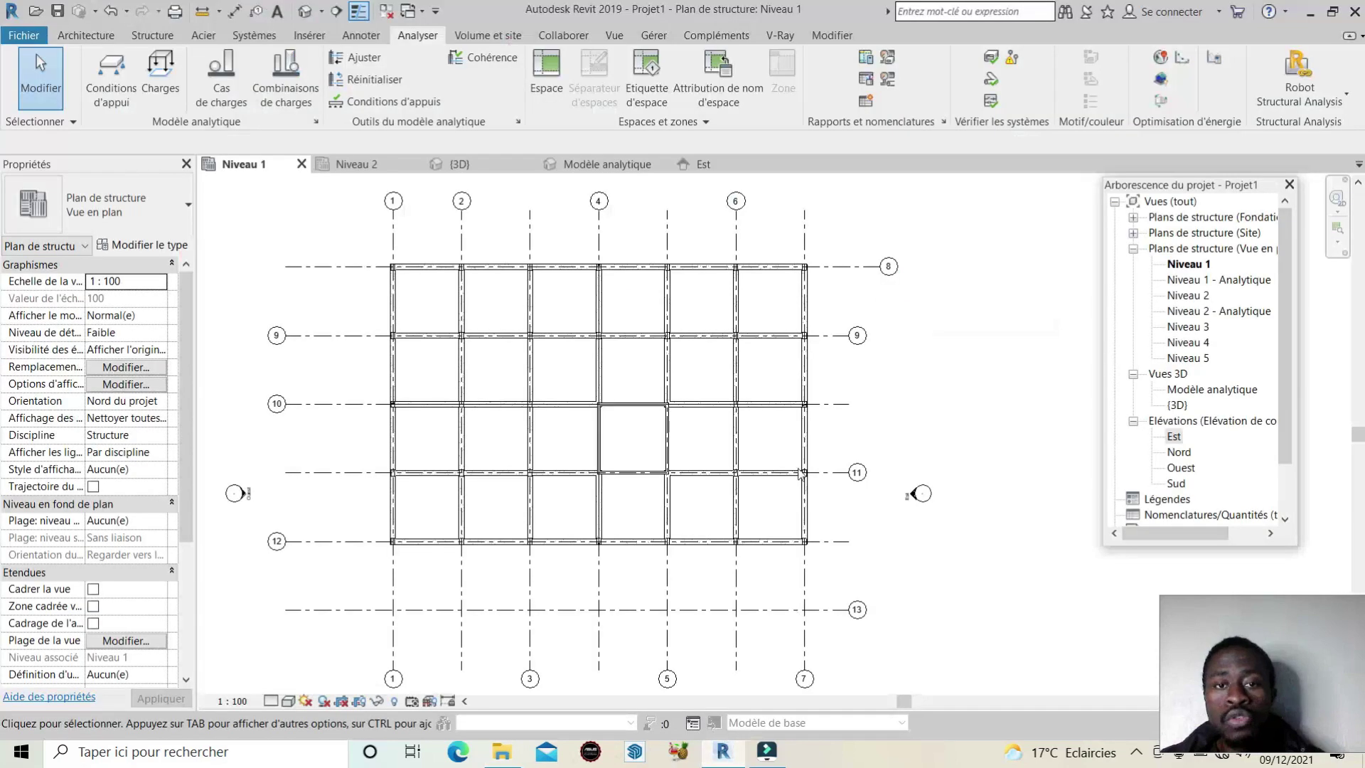
pyautogui.scroll(-2, 808, 419)
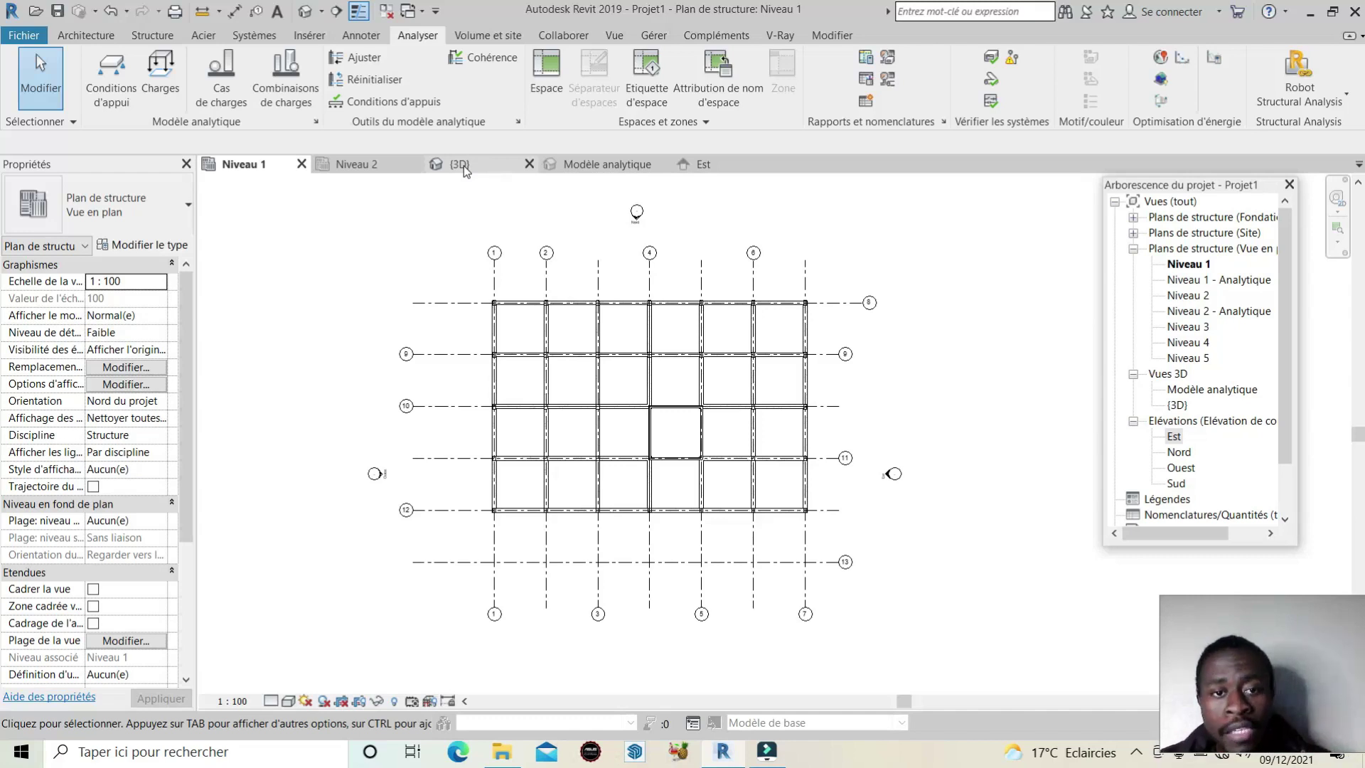
# - Open the {3D} view and zoom to frame the building with its slabs, columns and footings
pyautogui.click(463, 165)
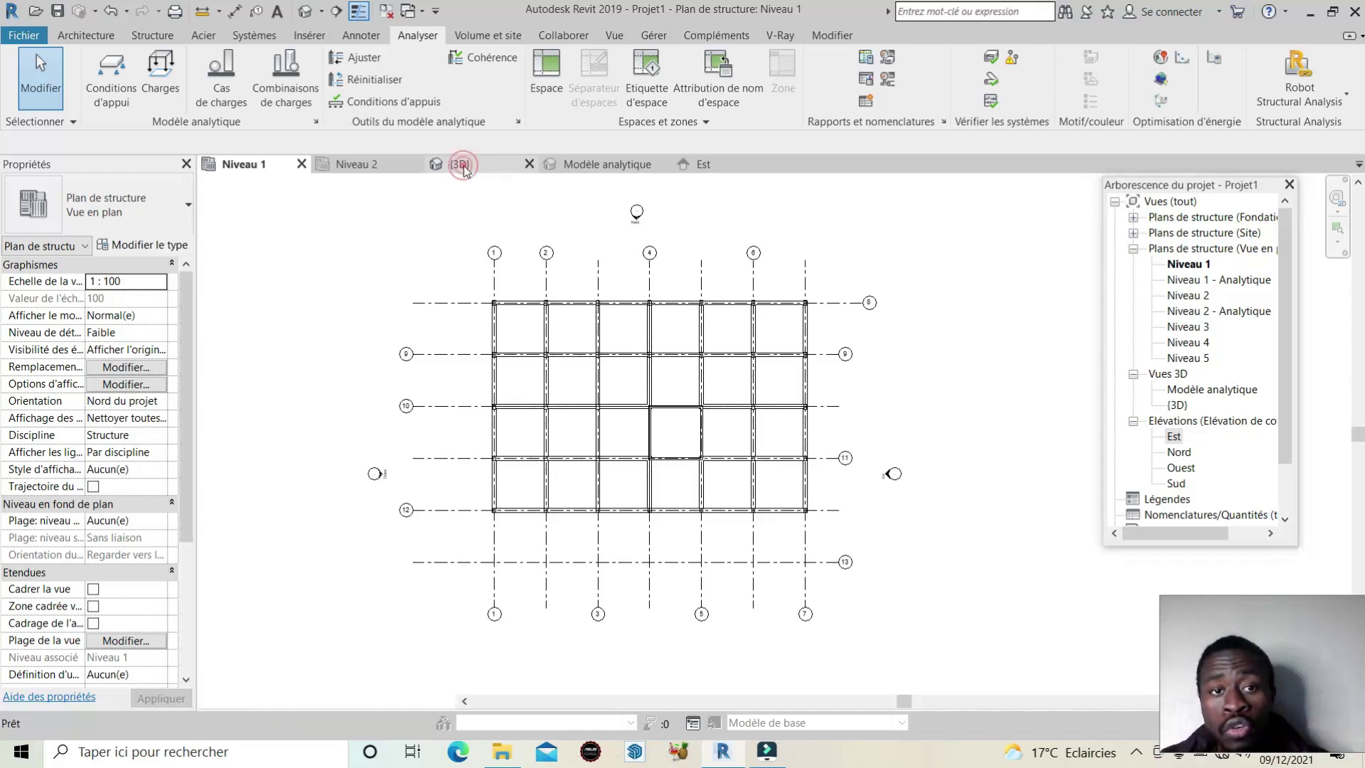
pyautogui.scroll(1, 817, 391)
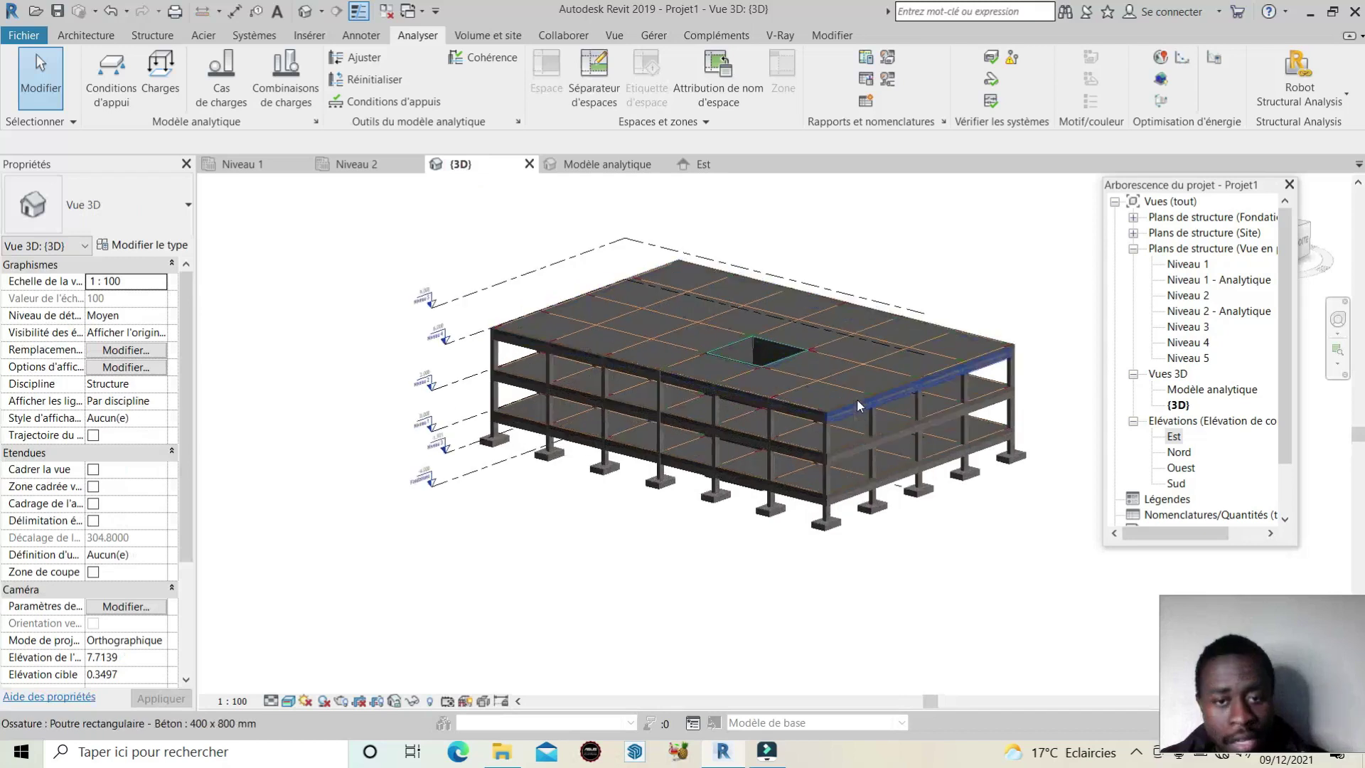
pyautogui.scroll(1, 768, 405)
pyautogui.scroll(1, 714, 418)
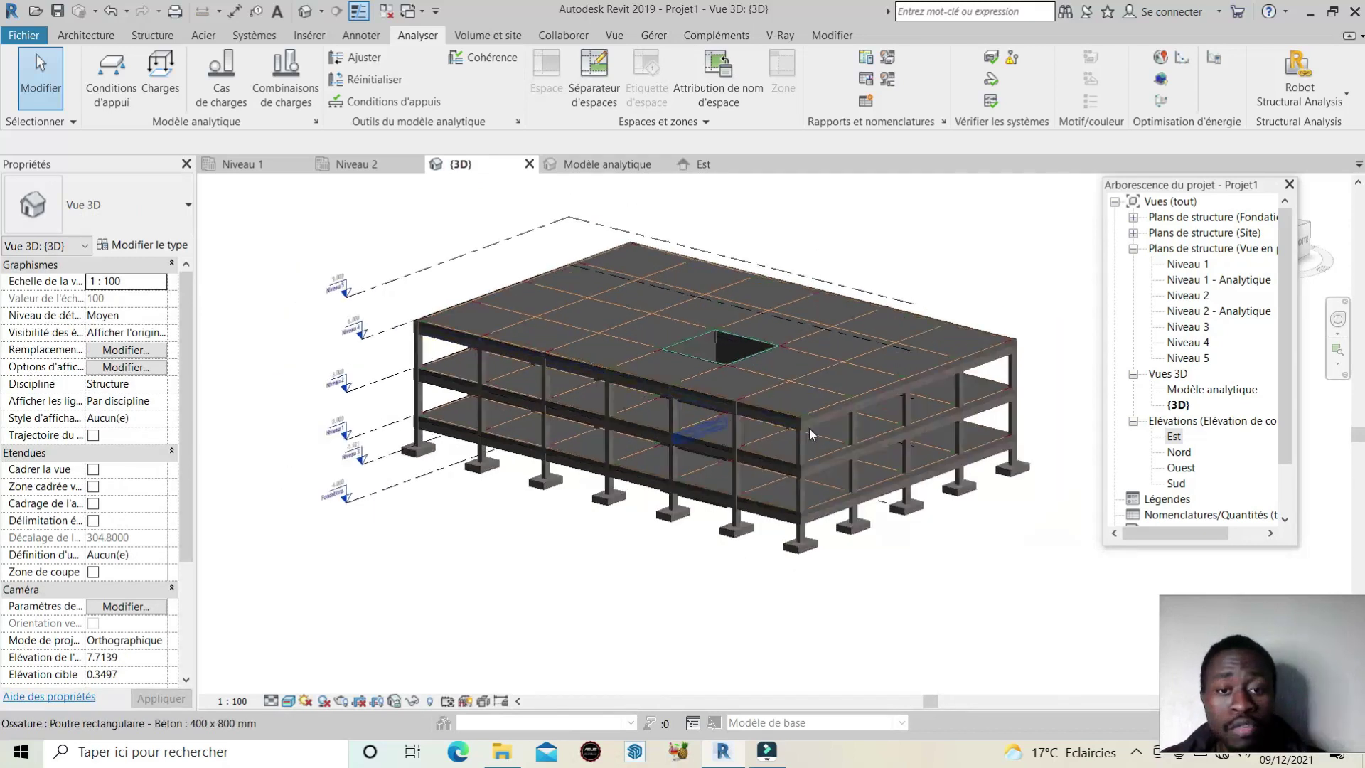
pyautogui.scroll(-1, 692, 424)
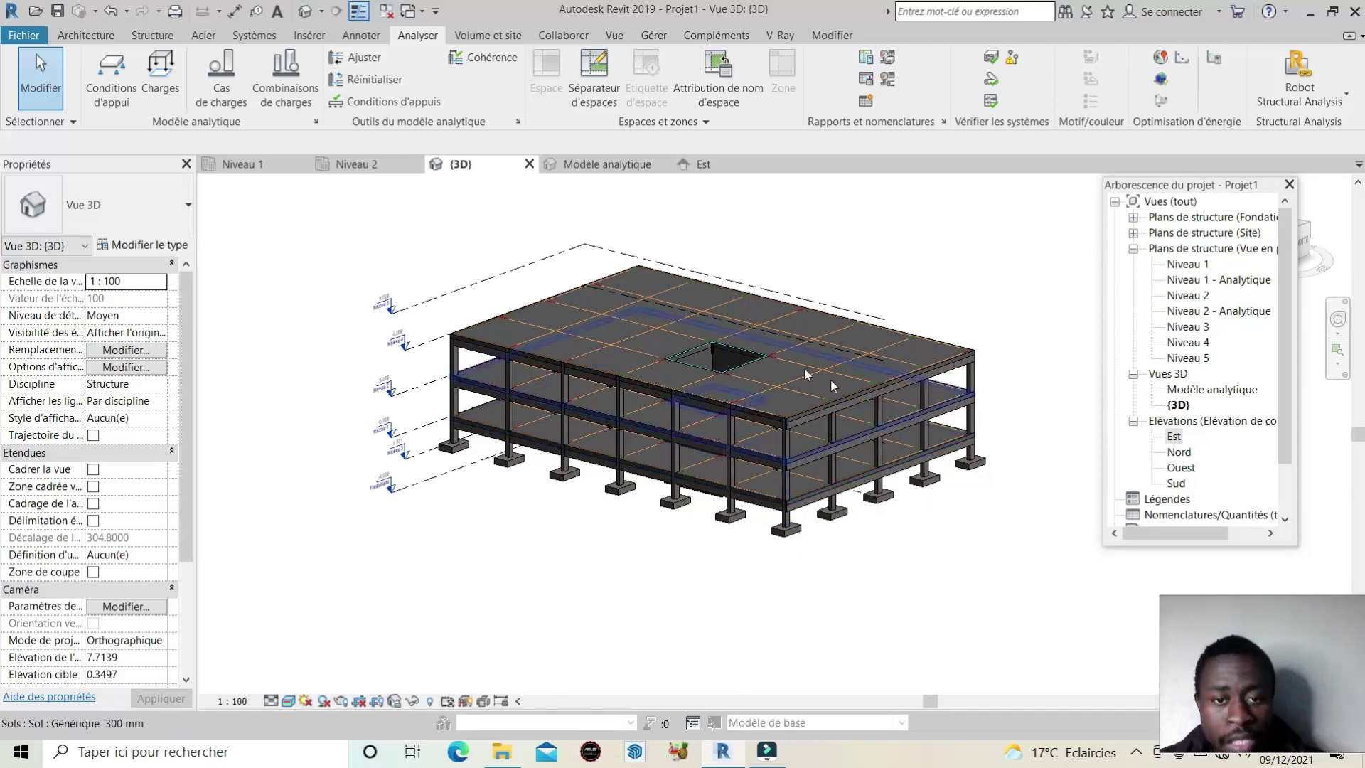
# - Set the 3D view's visual style to Image filaire (Wireframe), exposing beams, columns and footings
pyautogui.click(288, 700)
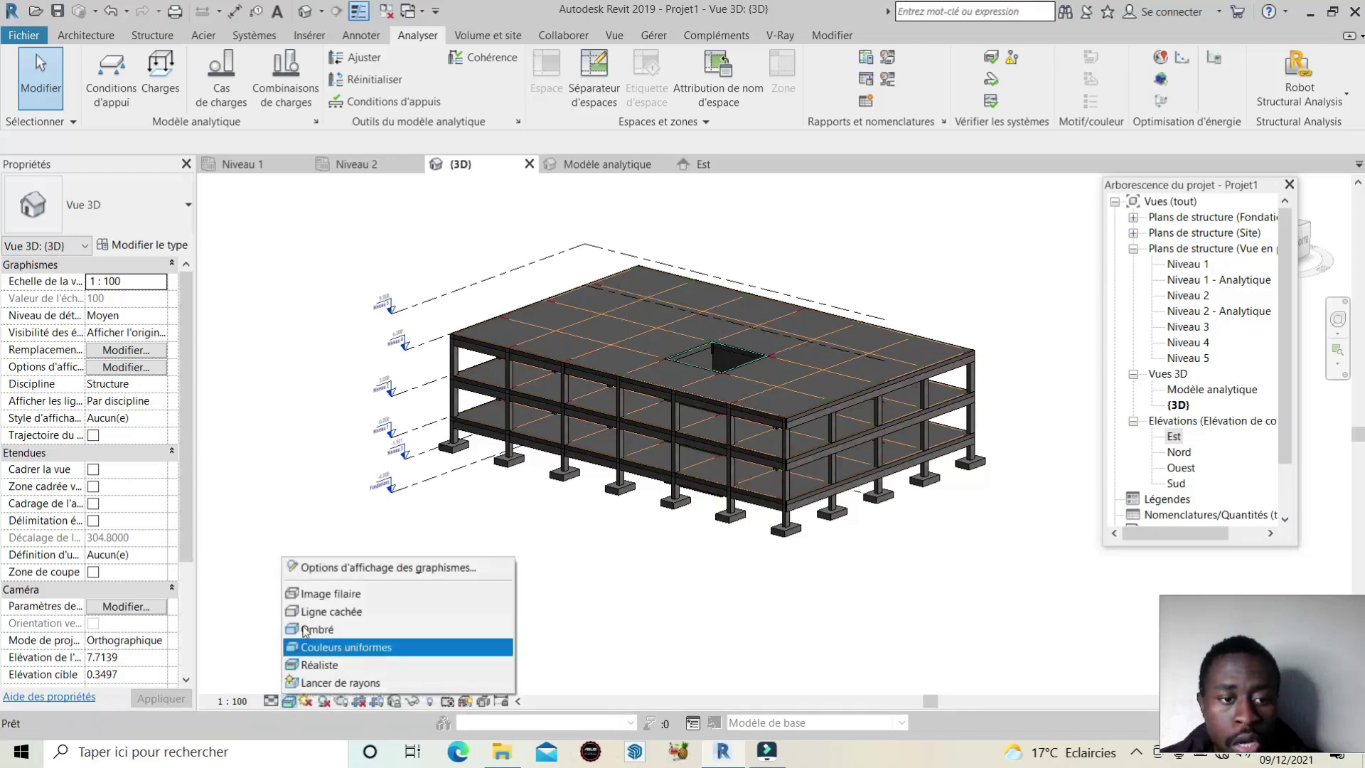
pyautogui.click(307, 590)
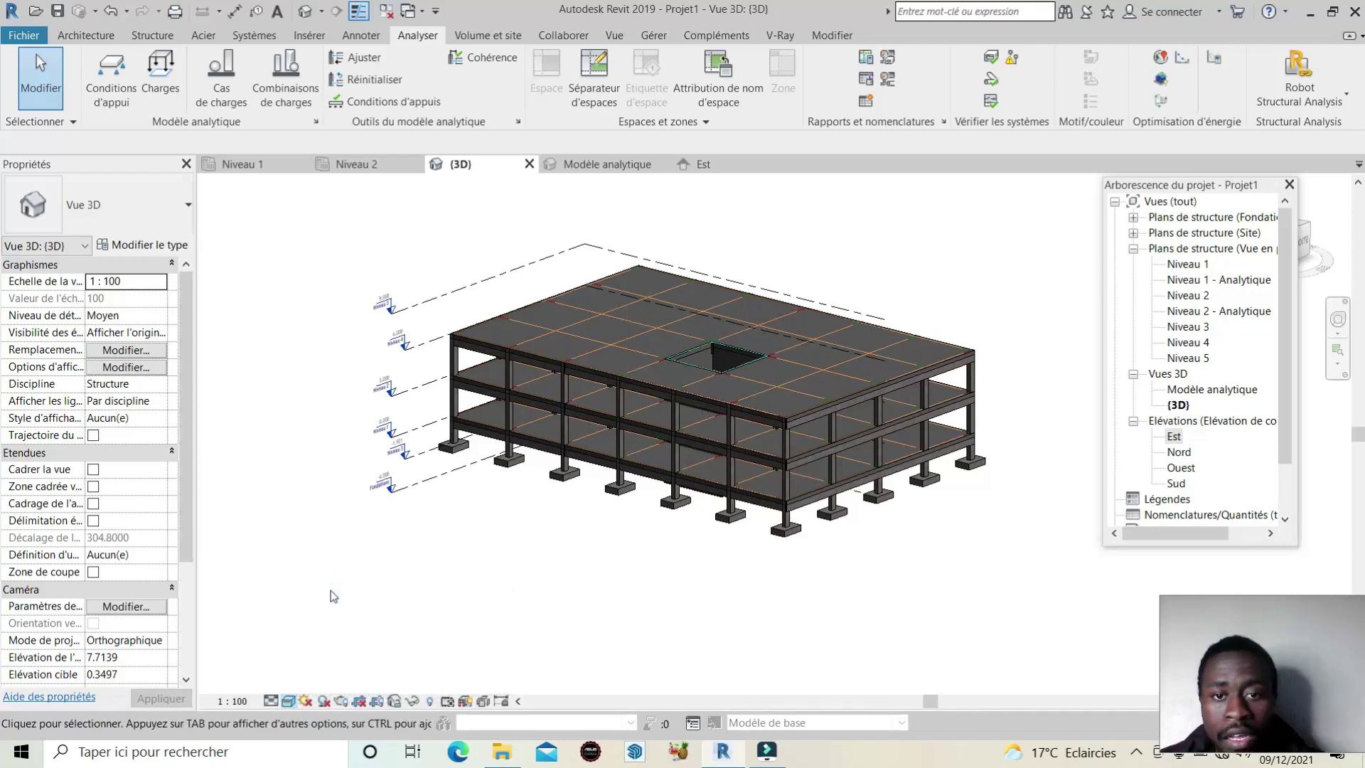
pyautogui.scroll(3, 942, 425)
pyautogui.scroll(2, 943, 425)
pyautogui.scroll(-2, 942, 425)
pyautogui.scroll(-3, 942, 425)
pyautogui.scroll(5, 821, 304)
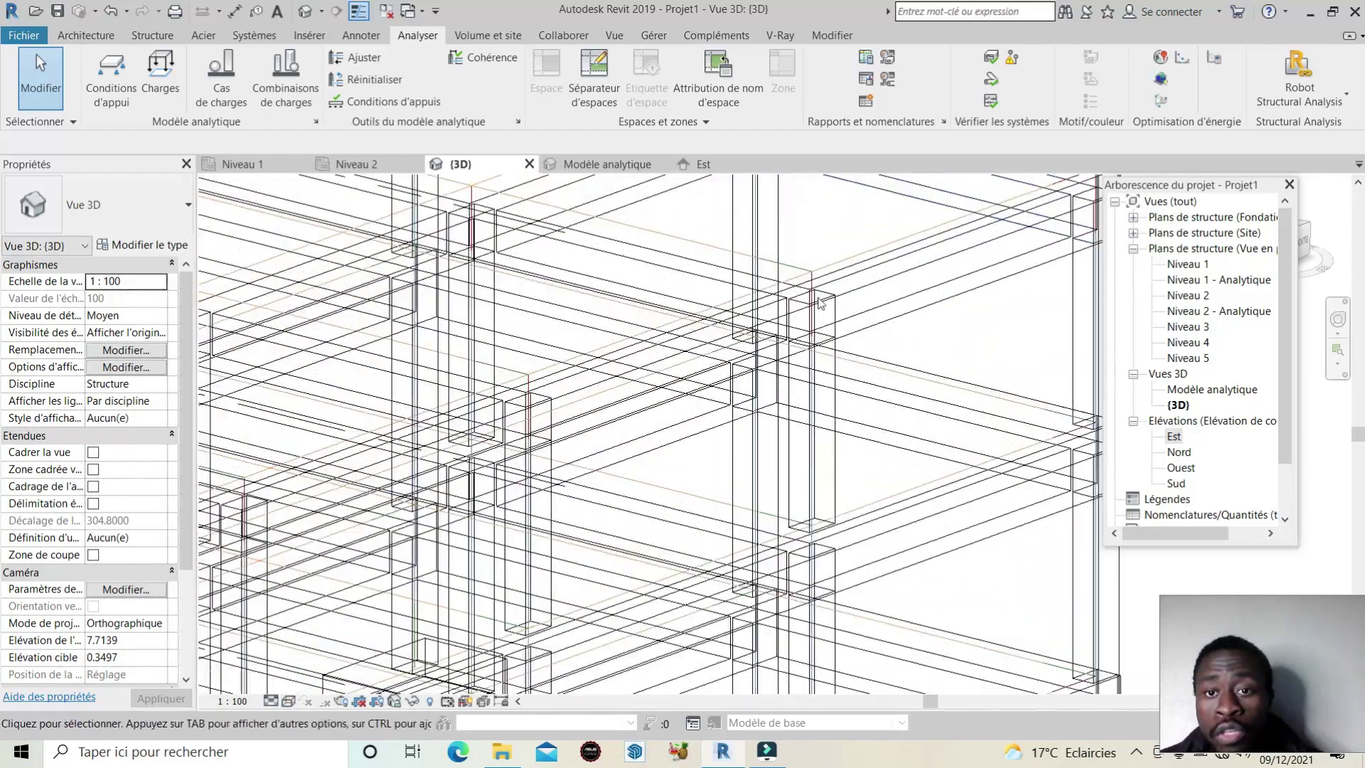
pyautogui.scroll(-5, 821, 305)
pyautogui.scroll(5, 1038, 605)
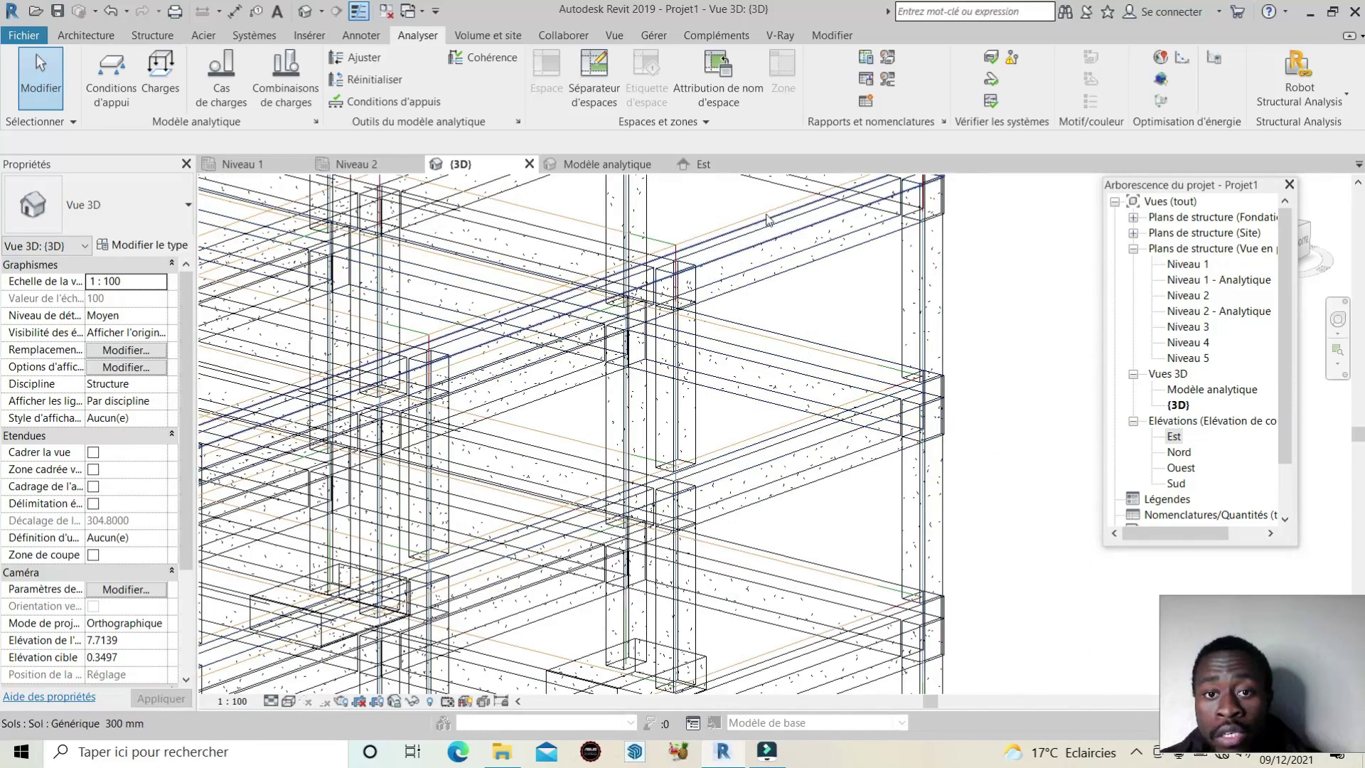
pyautogui.scroll(-2, 507, 302)
pyautogui.scroll(2, 761, 508)
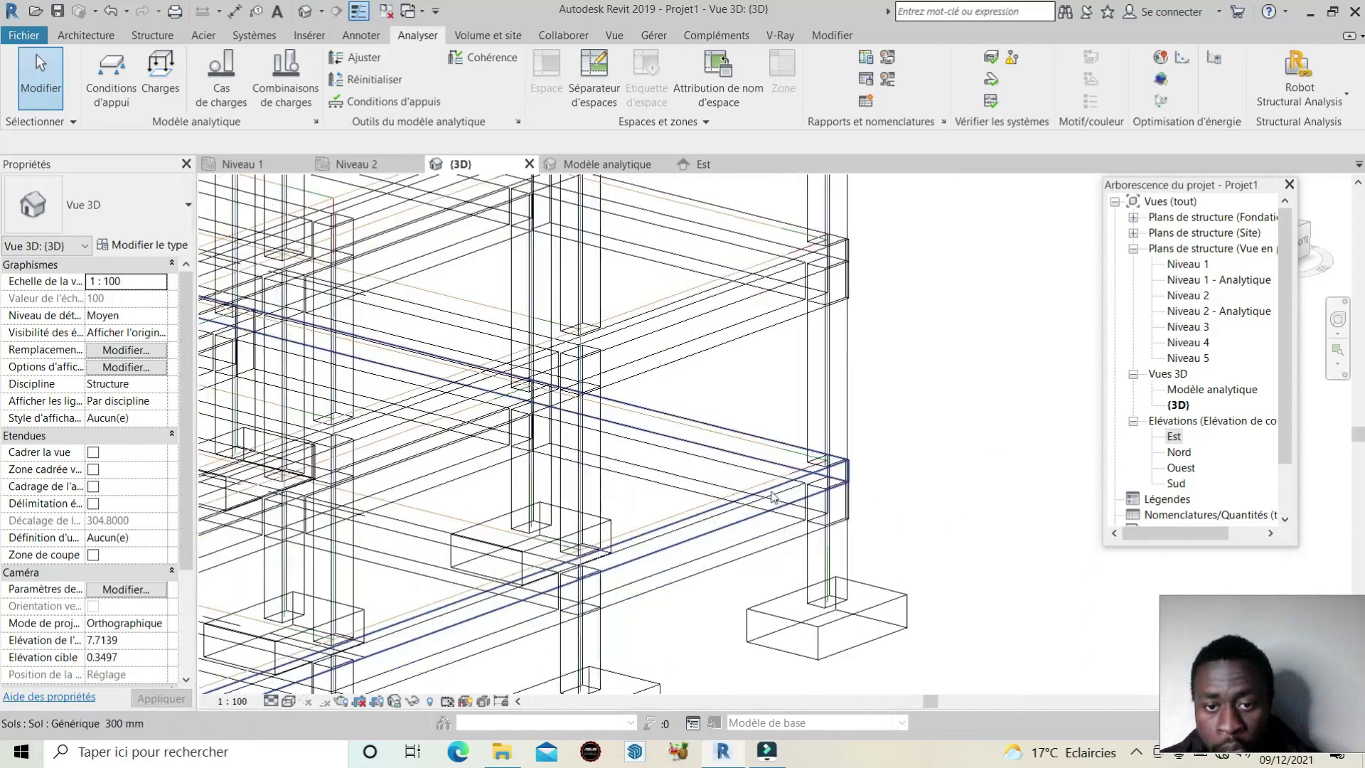
pyautogui.scroll(2, 789, 455)
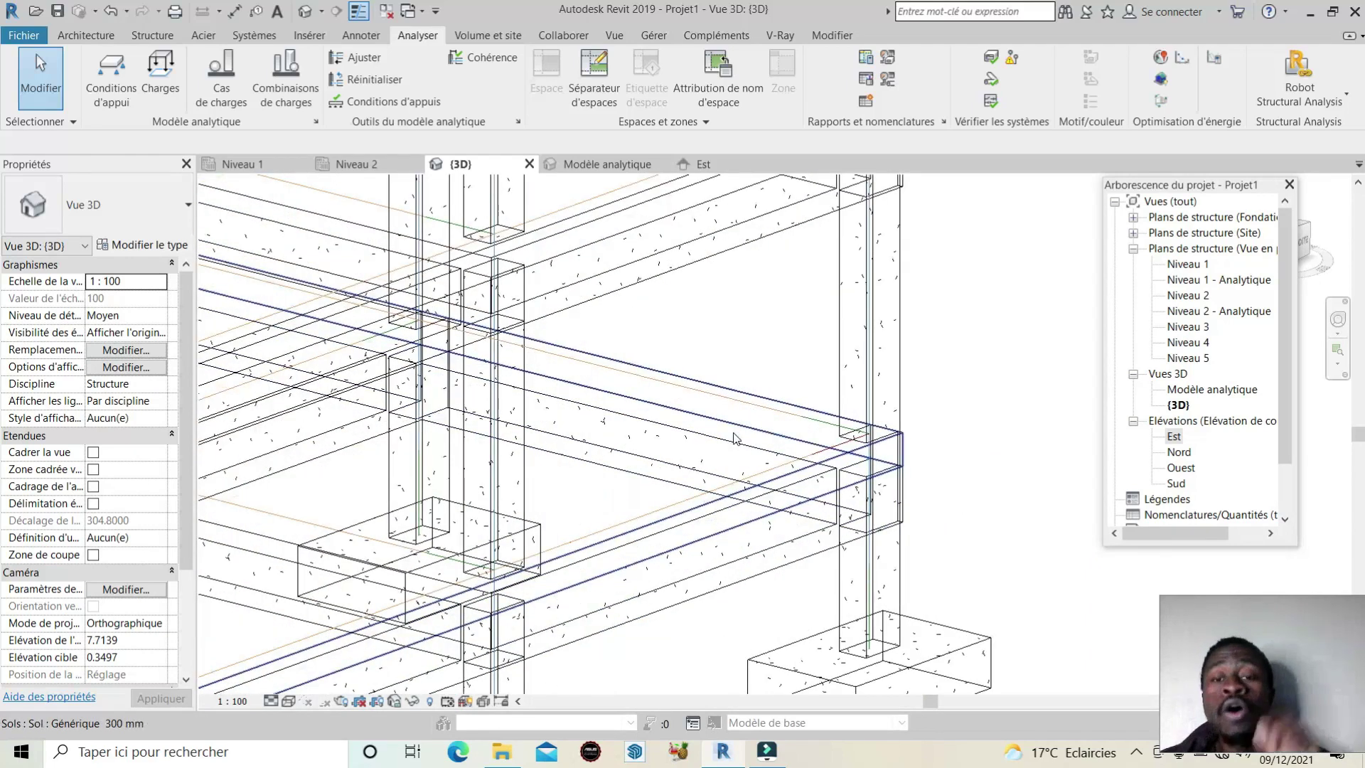
pyautogui.scroll(-3, 793, 451)
pyautogui.scroll(-3, 794, 451)
pyautogui.scroll(-2, 795, 451)
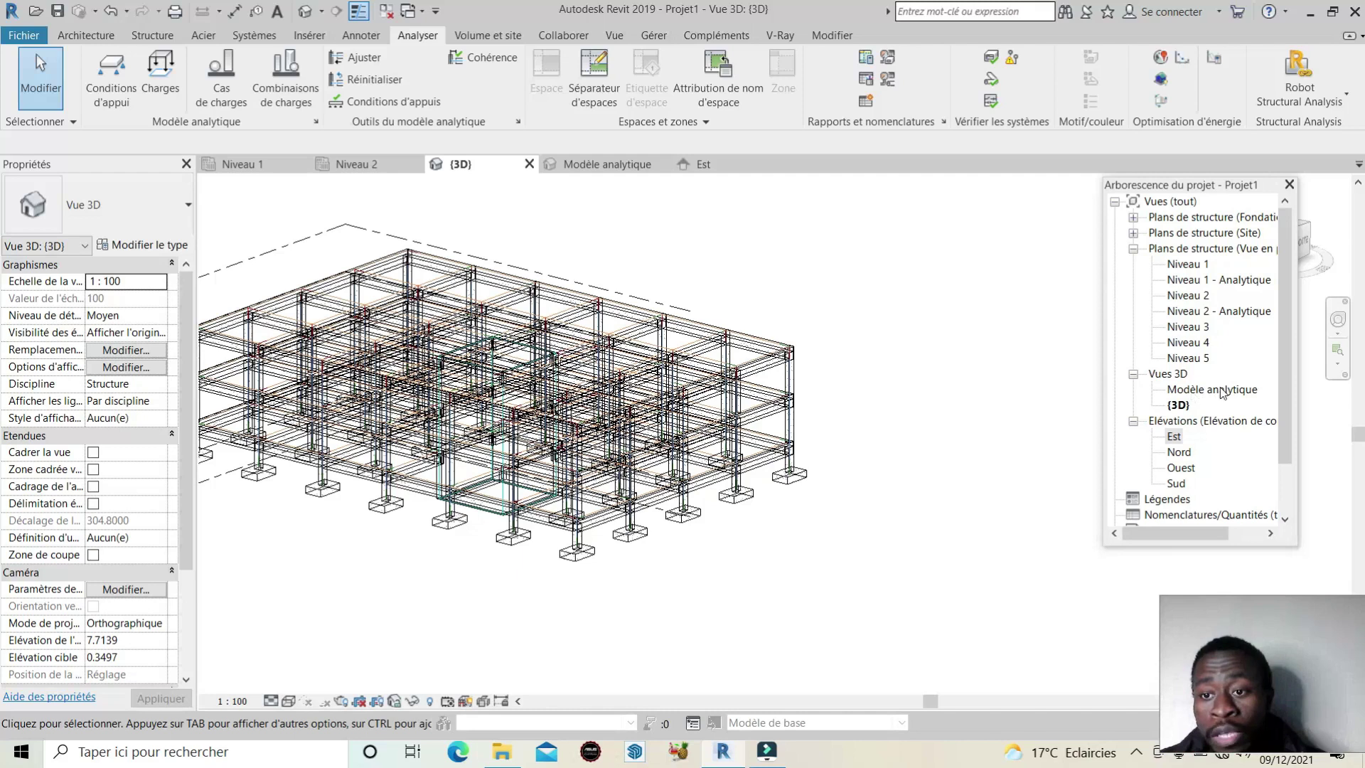
pyautogui.moveTo(604, 164)
pyautogui.click(593, 167)
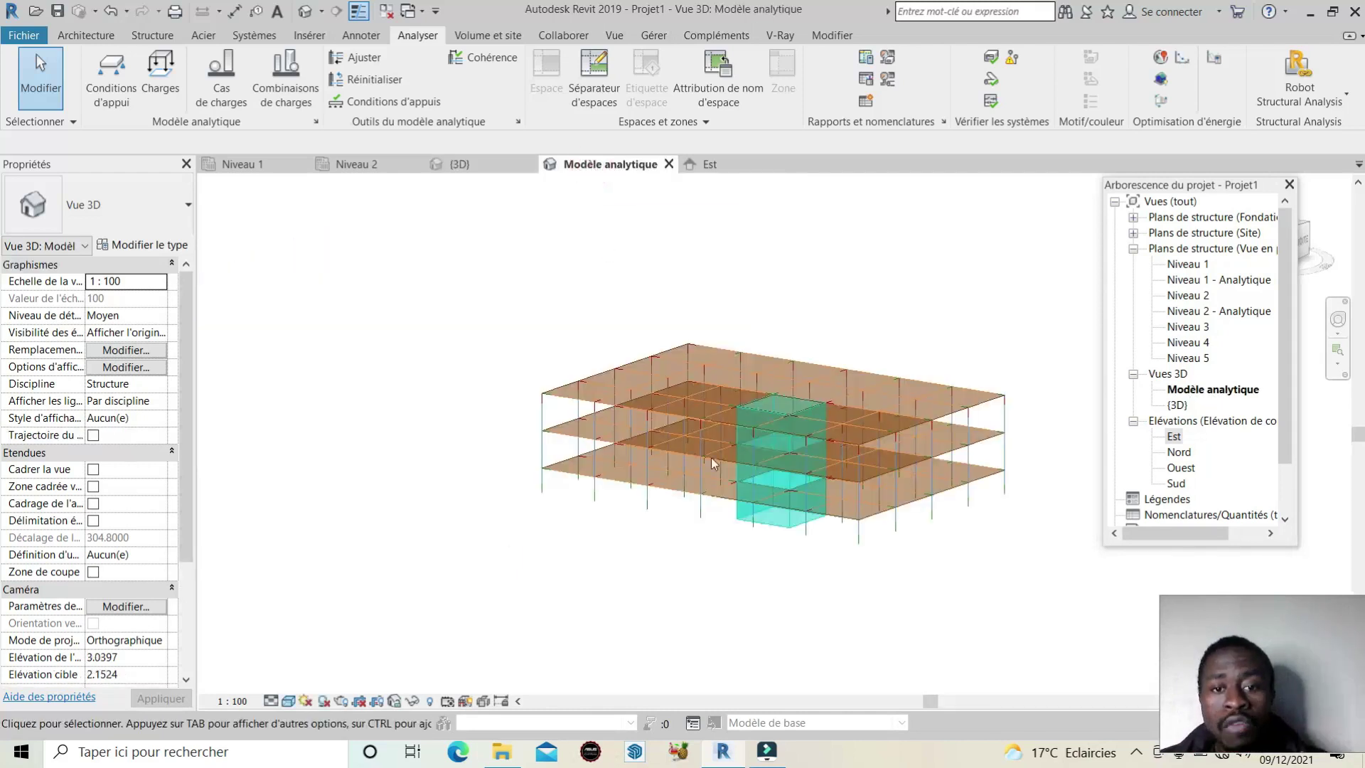
pyautogui.scroll(2, 1007, 496)
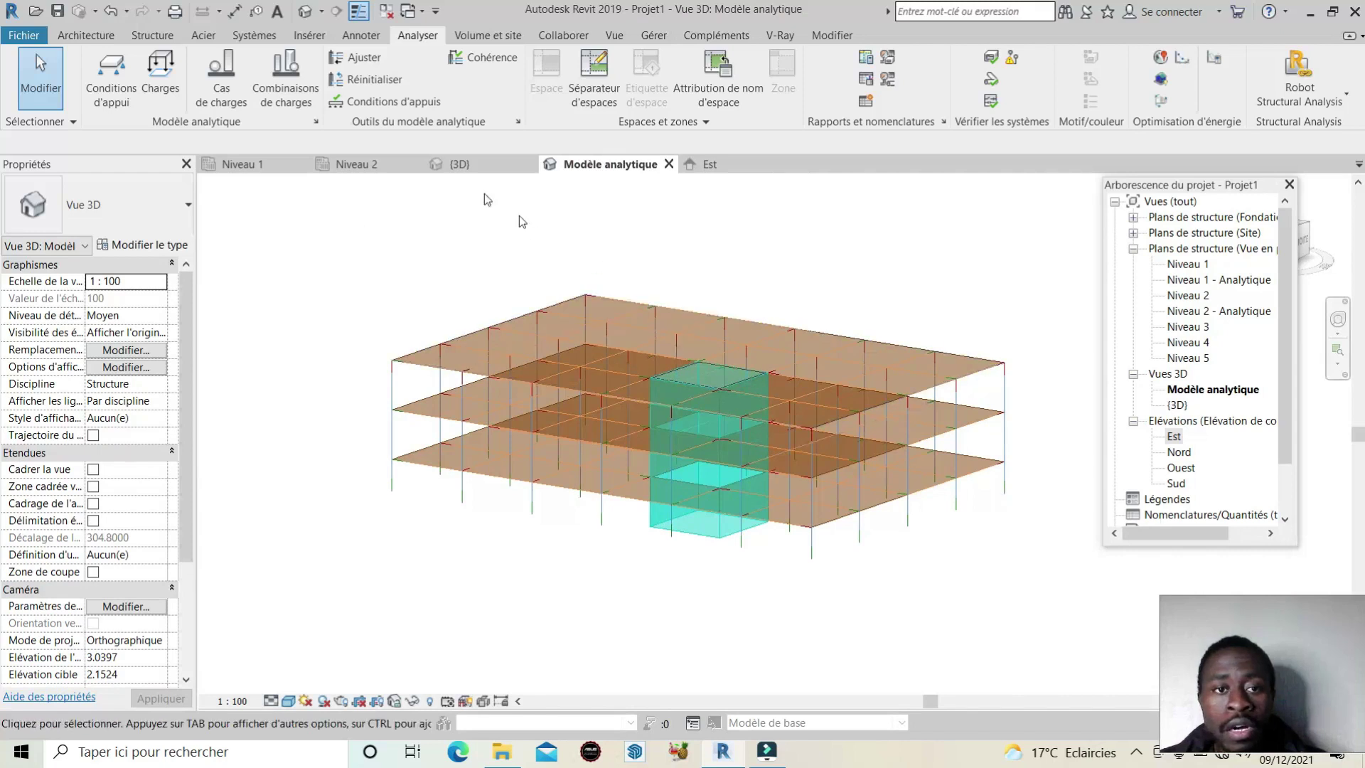
pyautogui.click(466, 163)
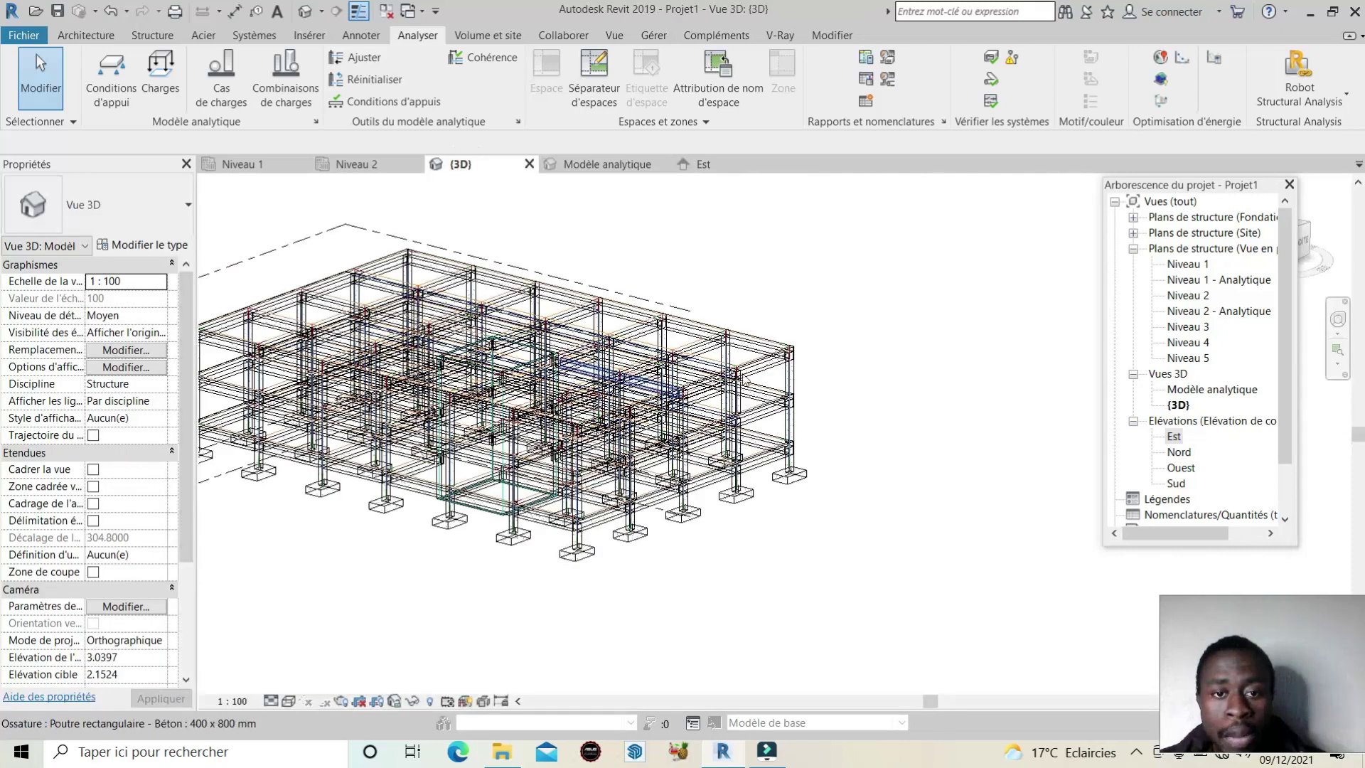
pyautogui.scroll(2, 818, 371)
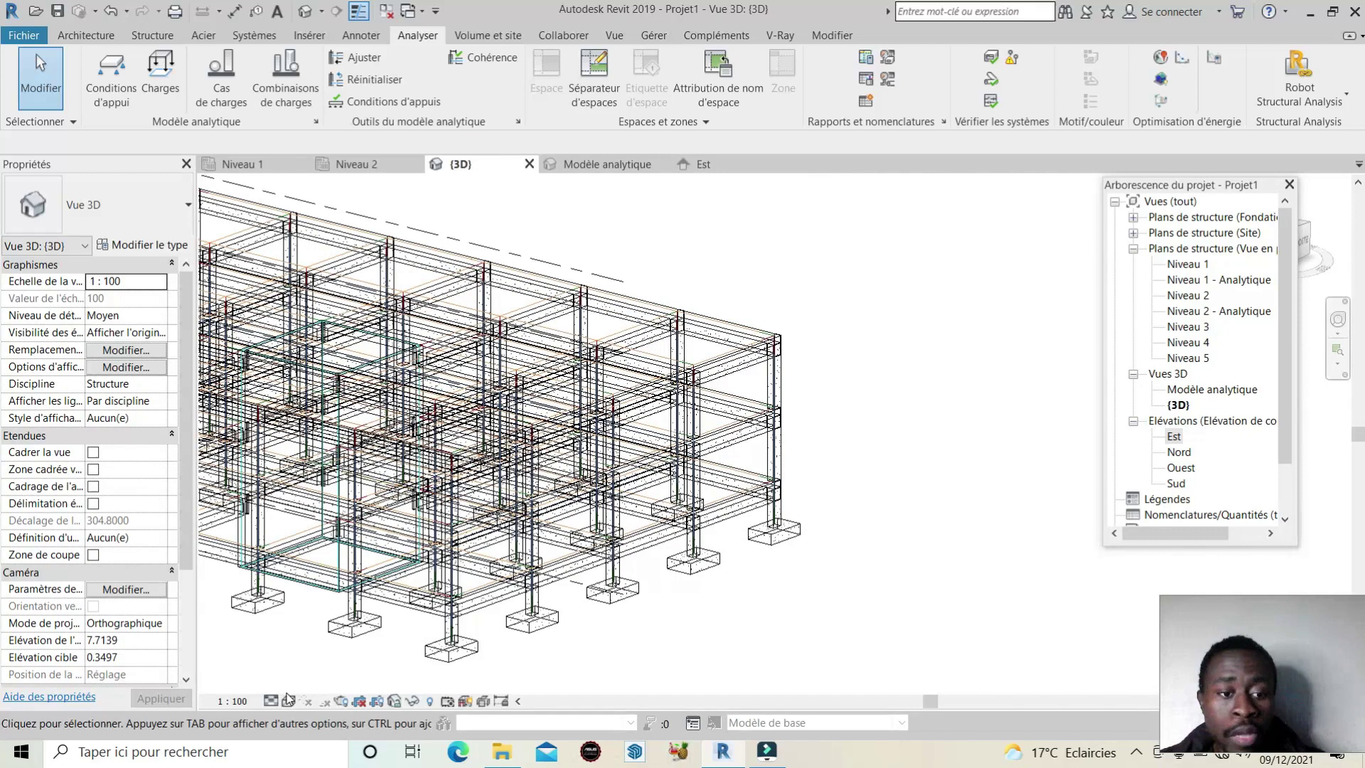
pyautogui.scroll(2, 696, 308)
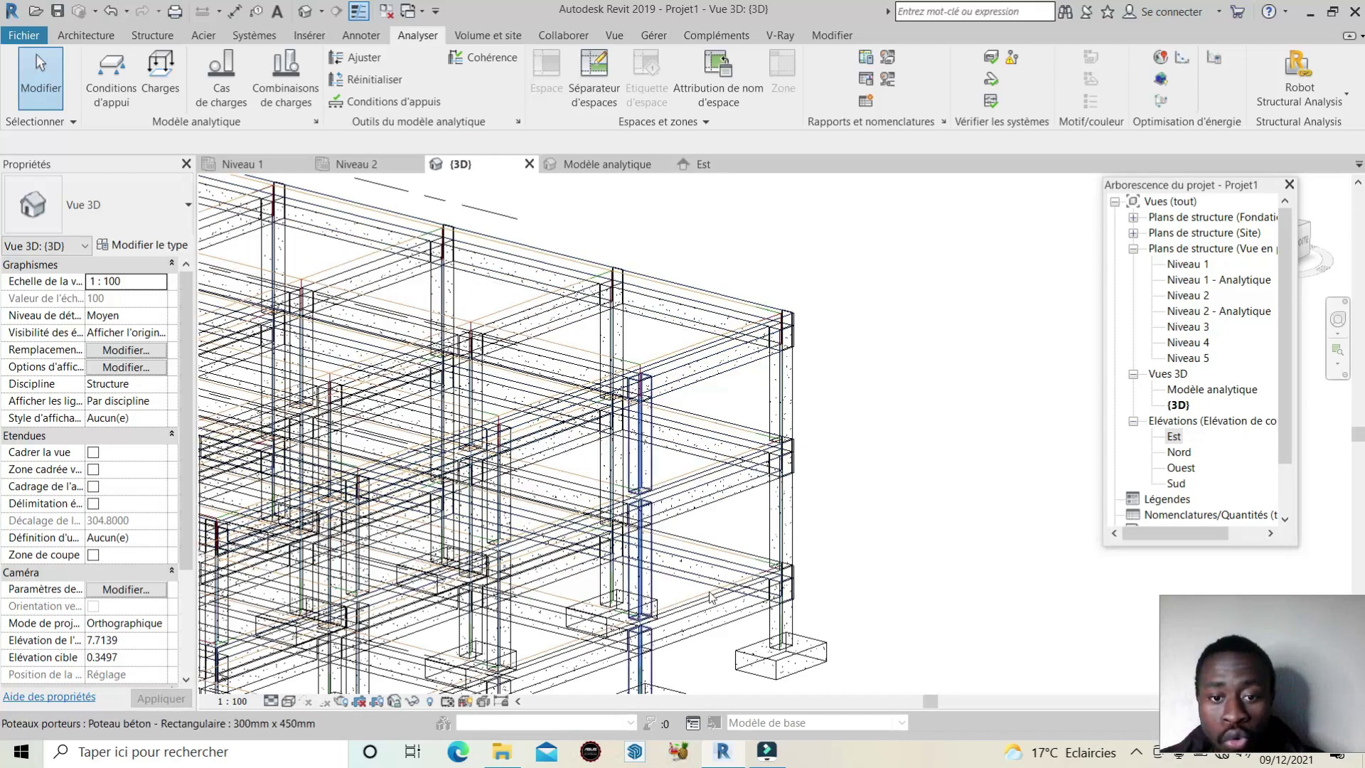
pyautogui.scroll(-3, 720, 593)
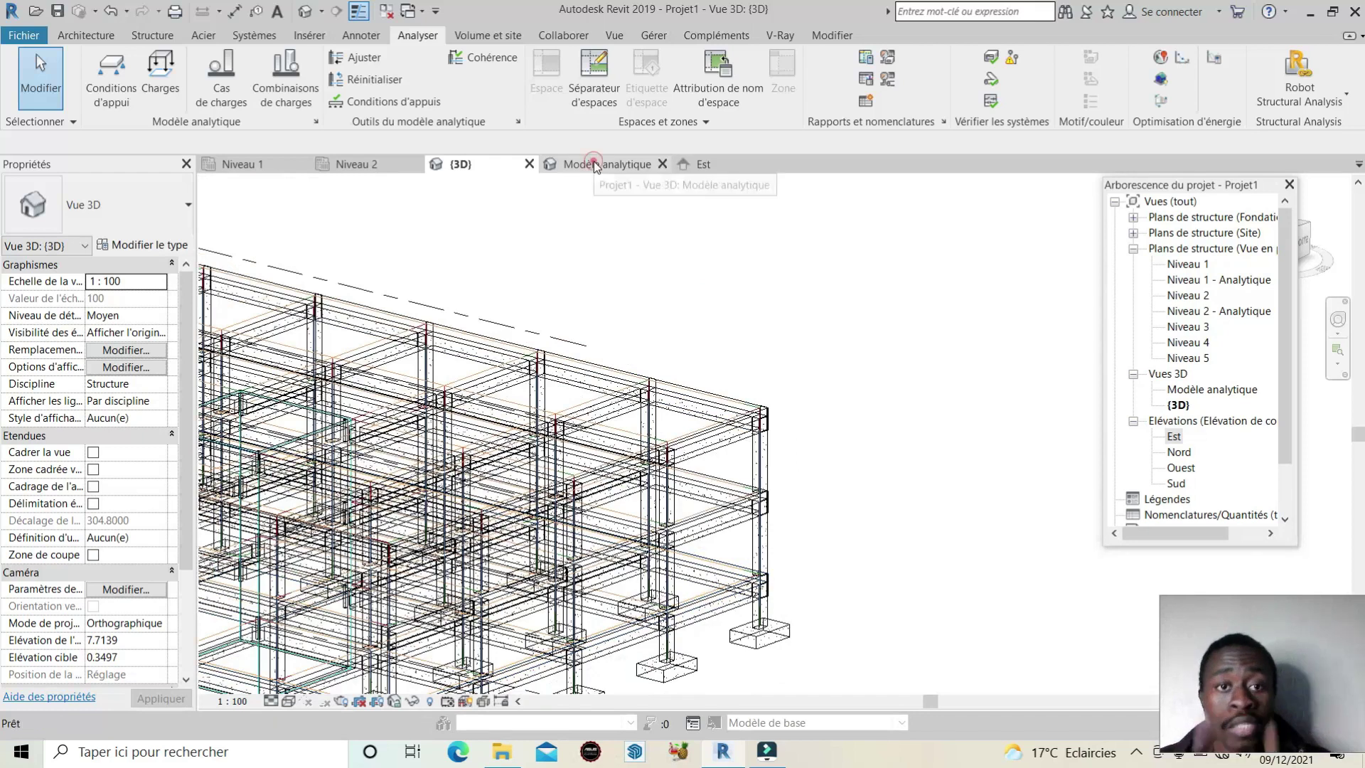
# - Show the 'Modèle analytique' 3D view instead of the physical {3D} view
pyautogui.click(595, 163)
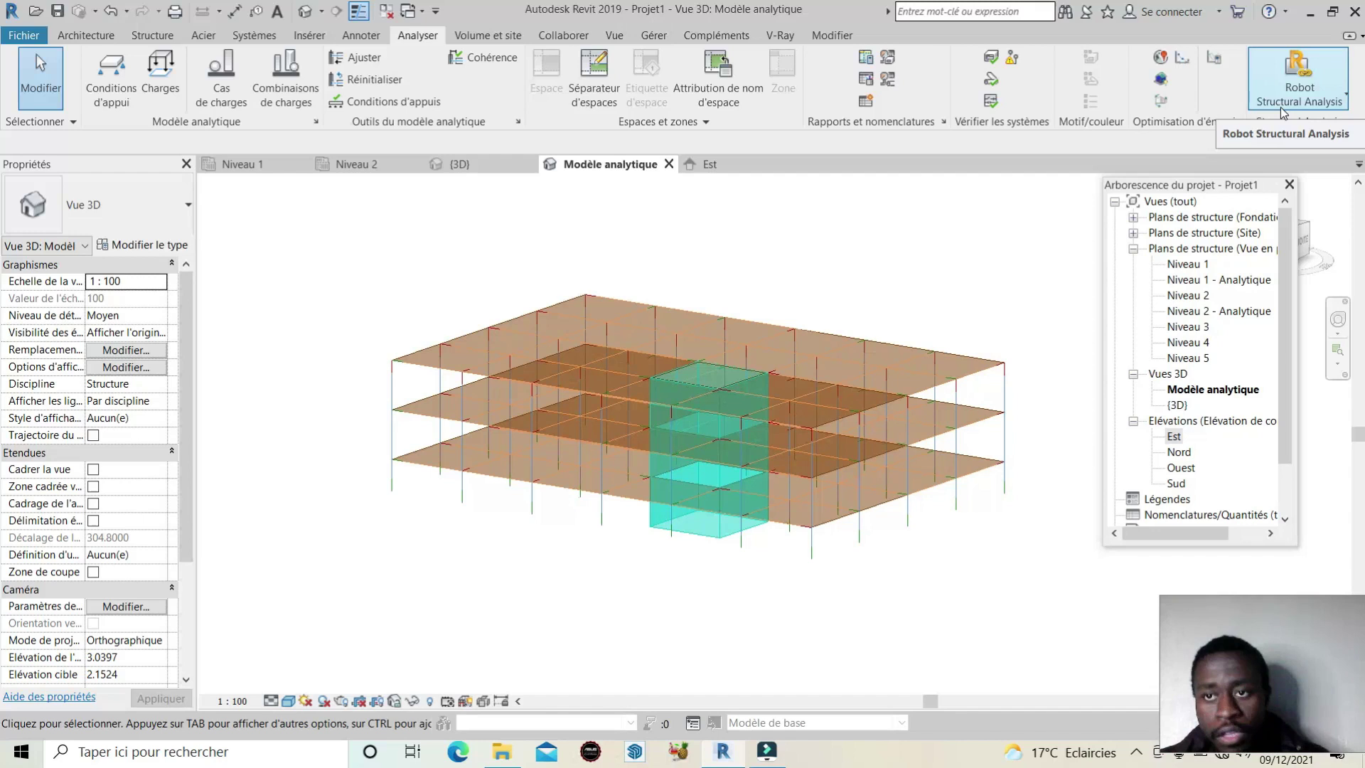
# - Send the model to Robot by Intégration directe, review the transfer messages, then close them
pyautogui.click(1344, 96)
pyautogui.click(1269, 165)
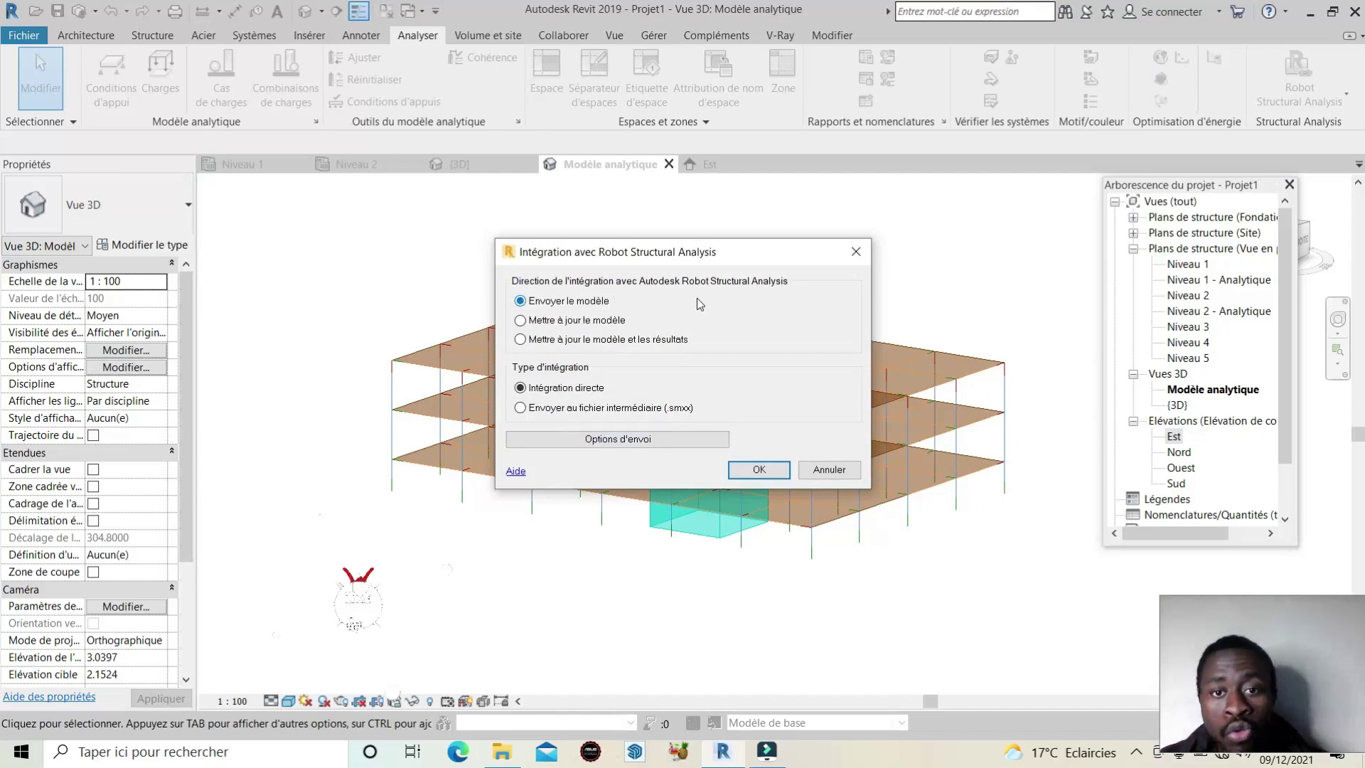
pyautogui.click(750, 470)
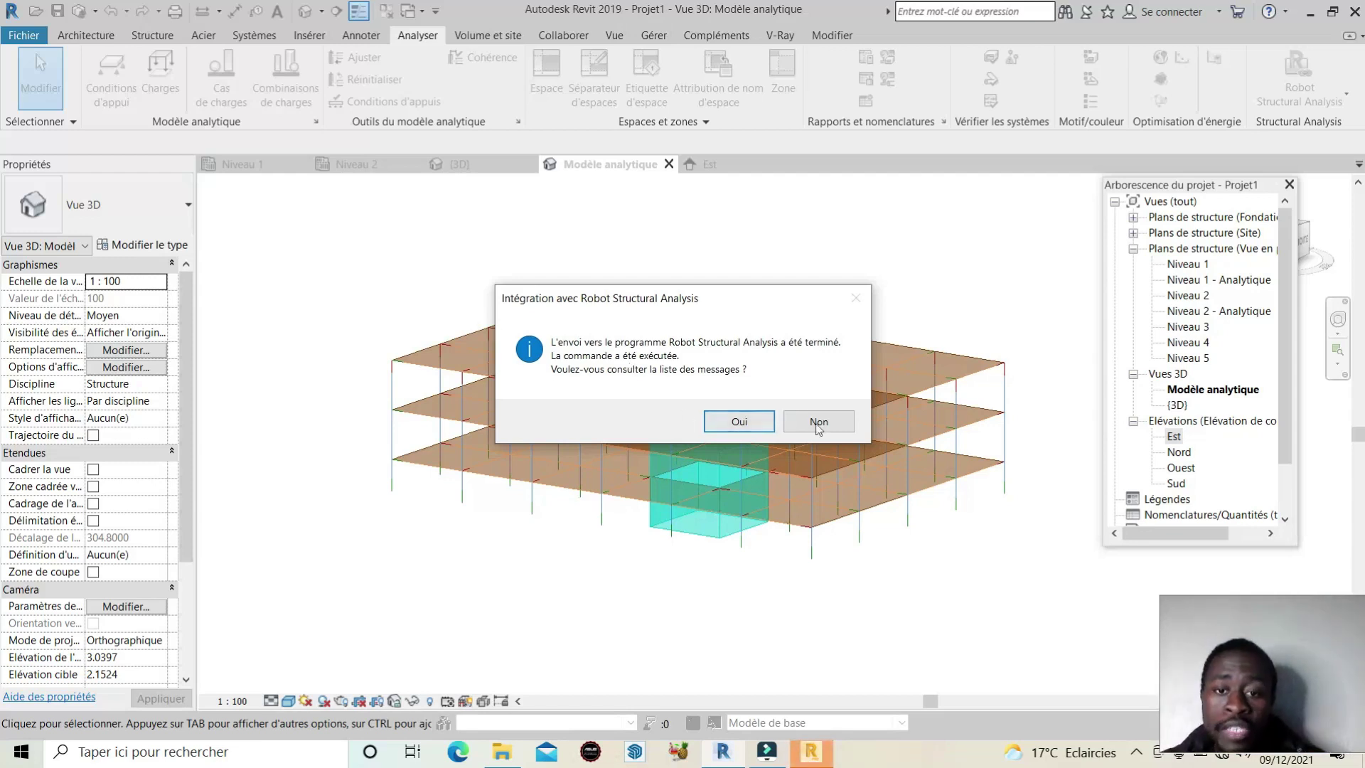
pyautogui.click(740, 421)
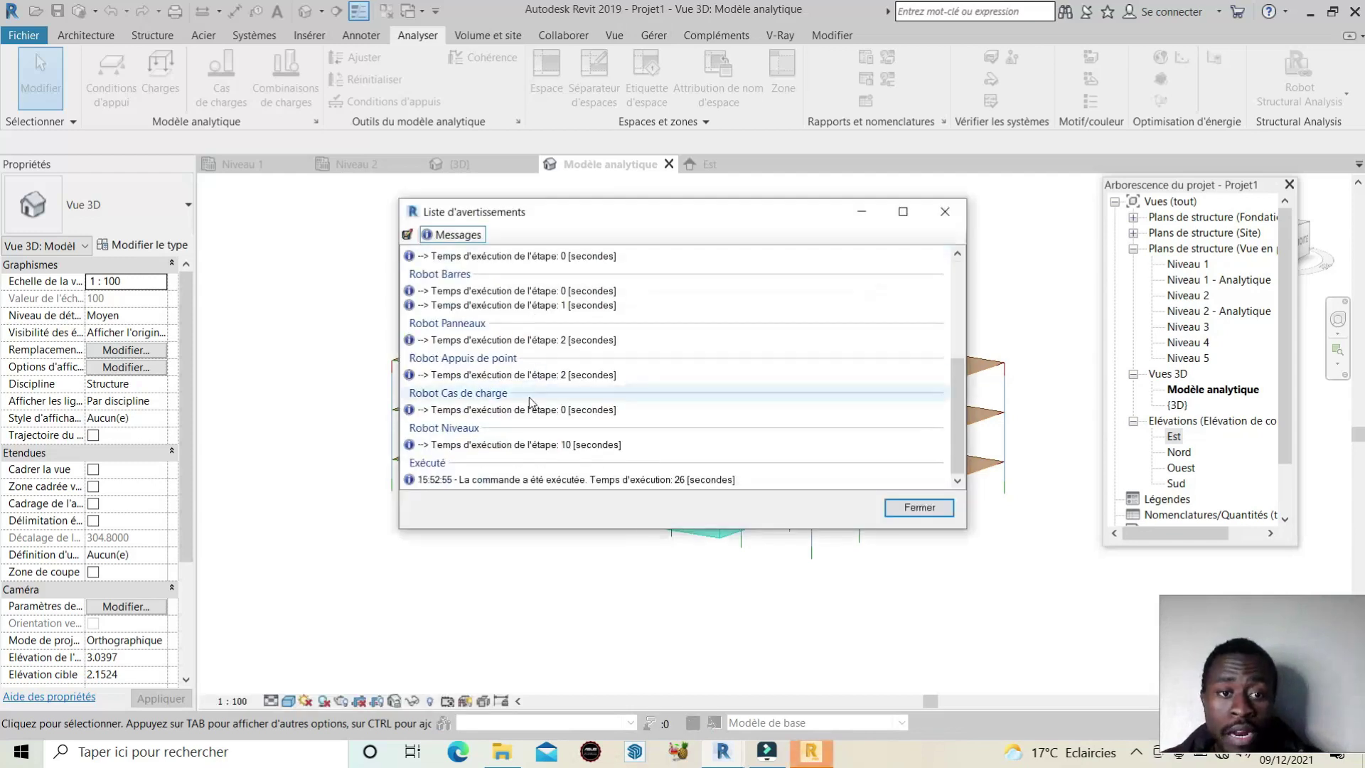
pyautogui.click(945, 211)
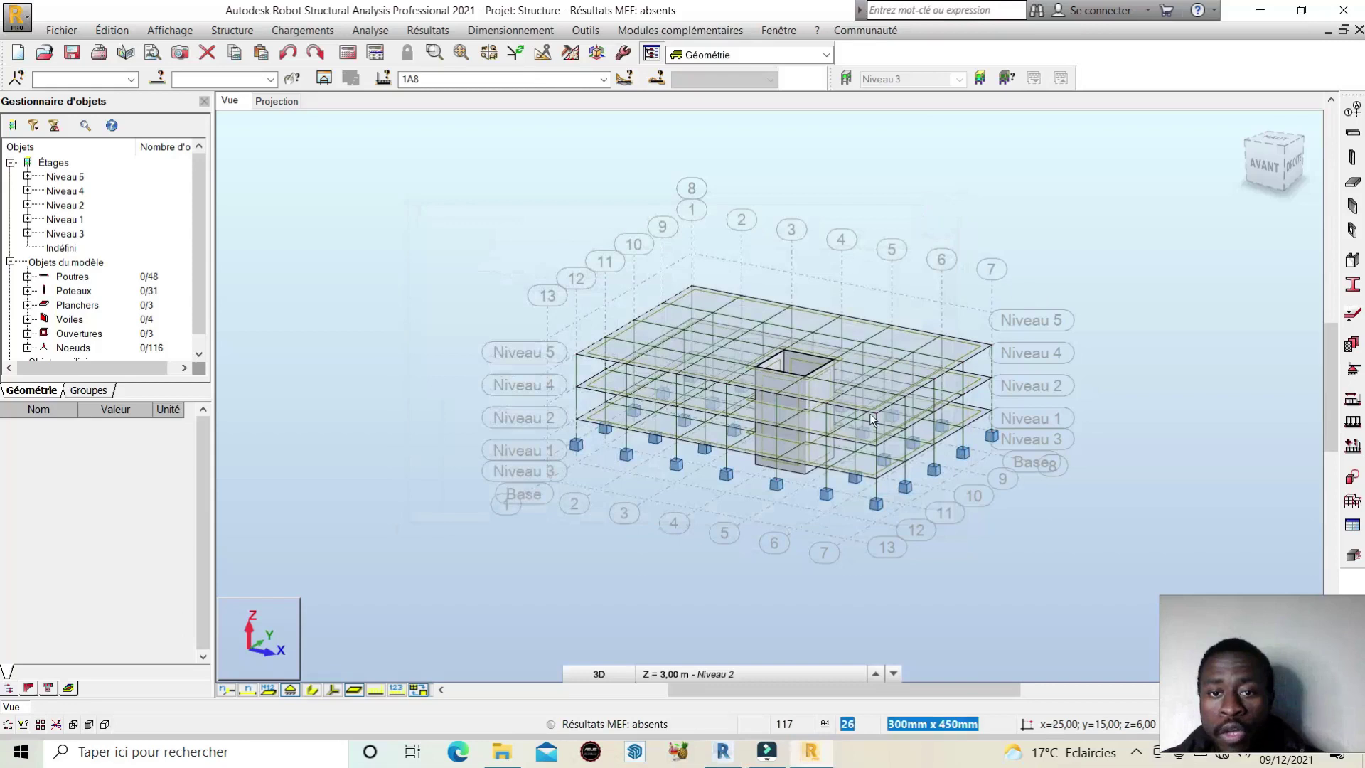
# - Check the level list and elevations in Robot, zoom the frame, then return to Revit
pyautogui.click(823, 677)
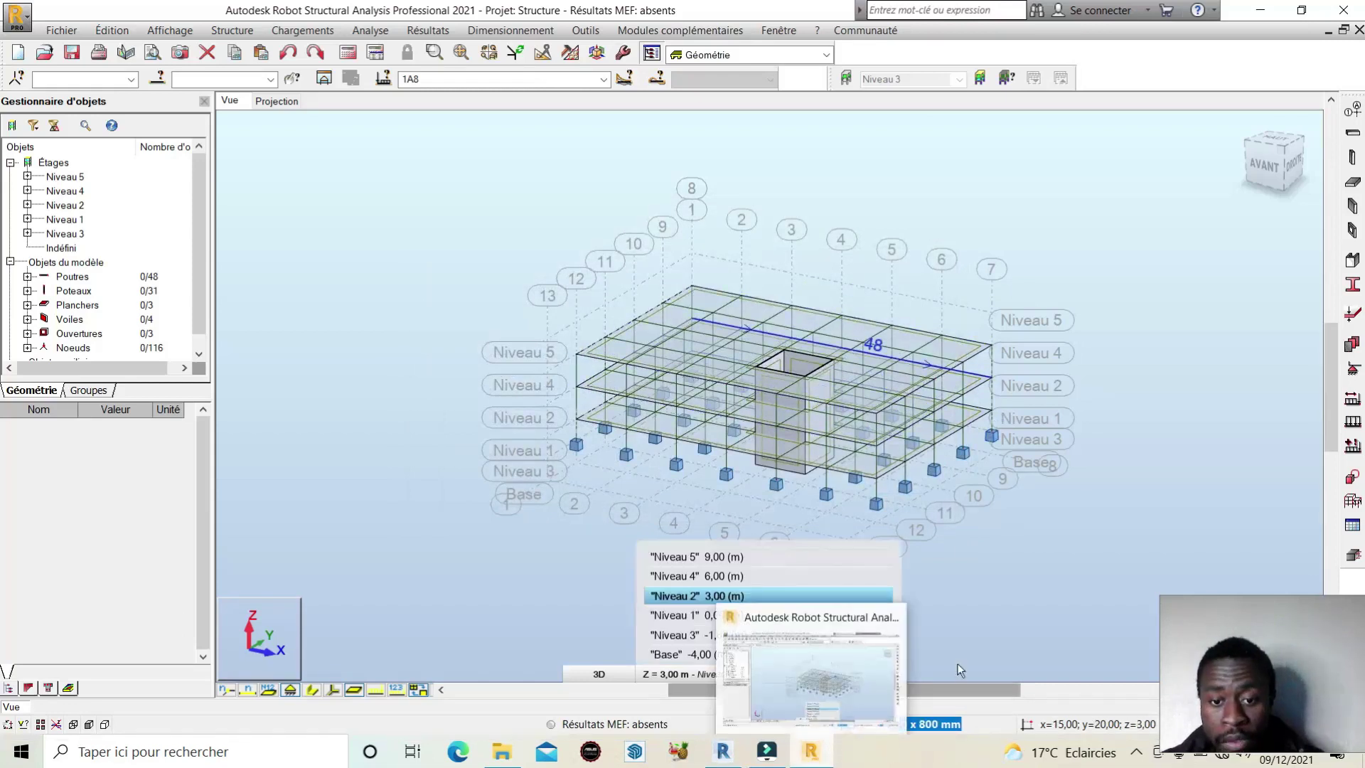
pyautogui.click(889, 374)
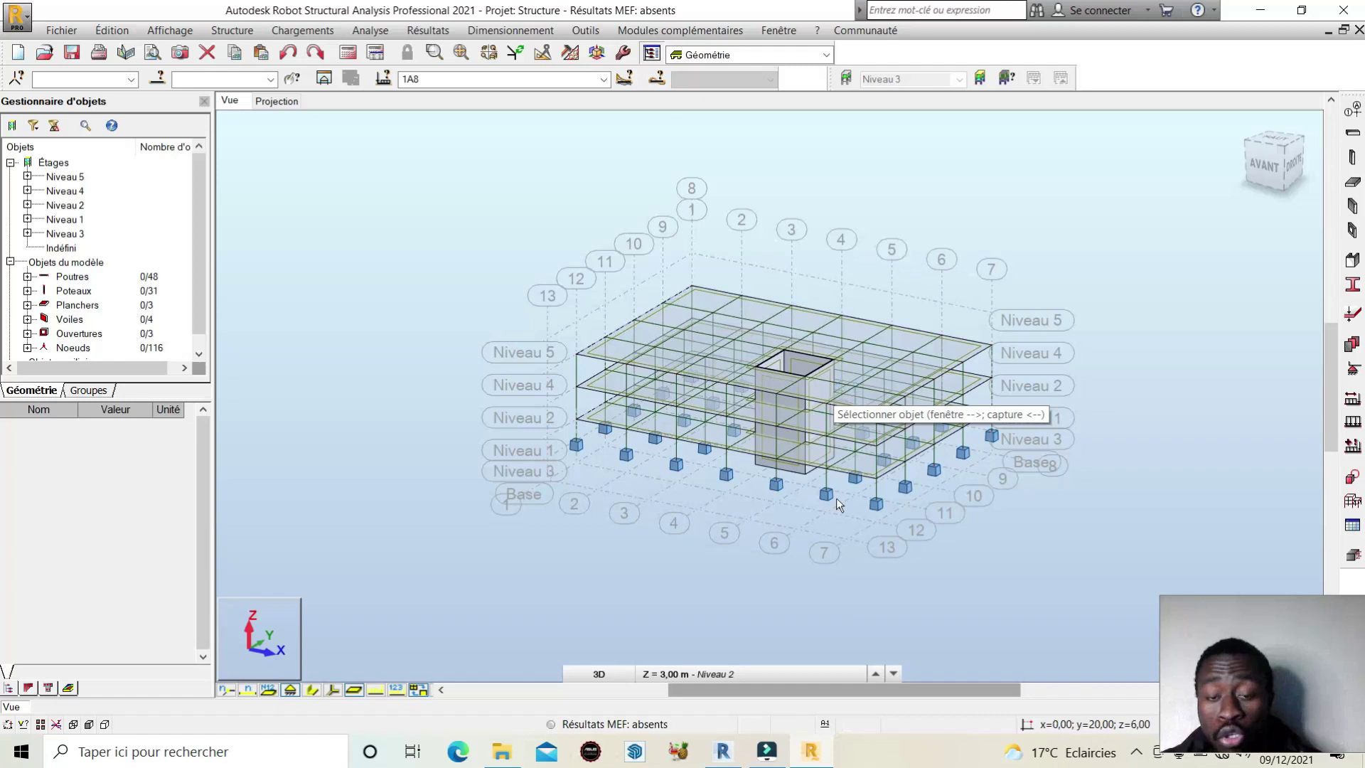
pyautogui.scroll(2, 836, 498)
pyautogui.scroll(2, 788, 500)
pyautogui.scroll(-1, 1063, 491)
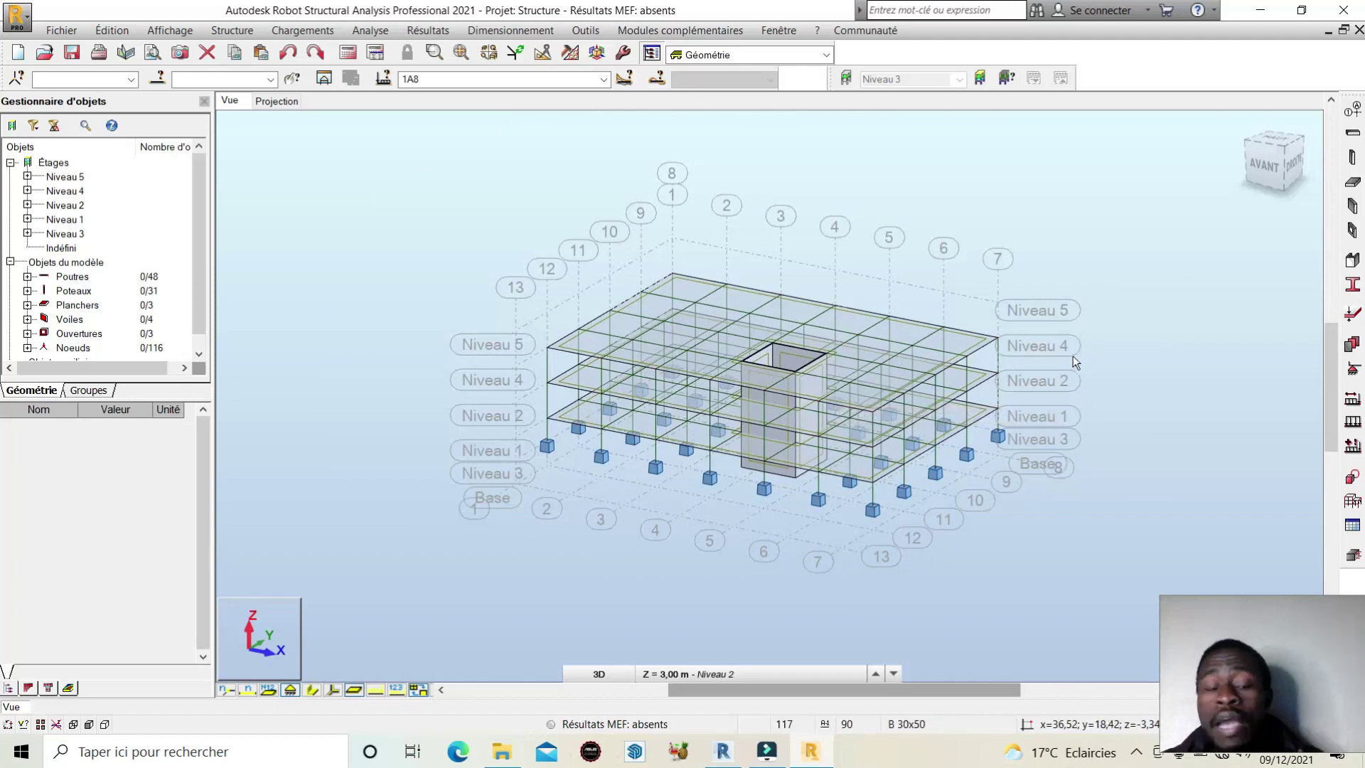
pyautogui.click(721, 752)
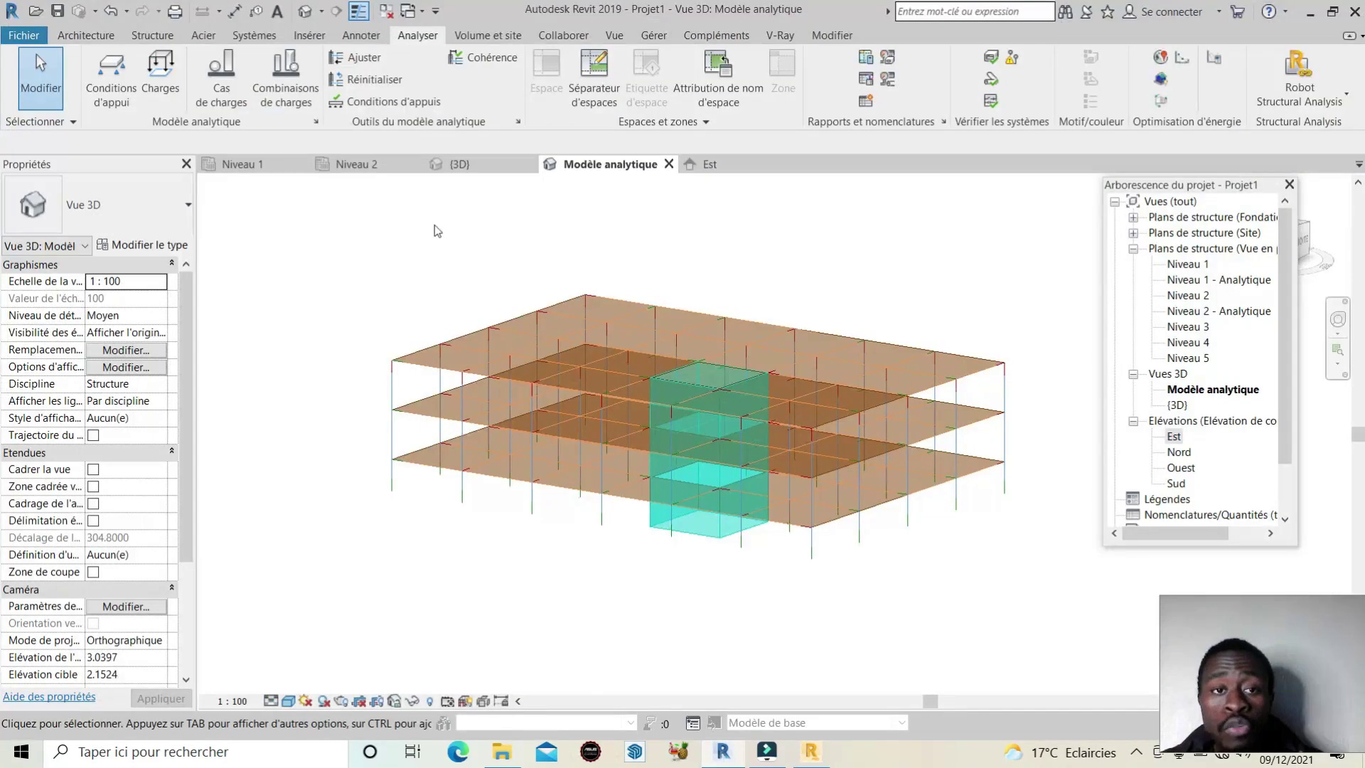
# - Open the Est elevation and zoom to compare Niveau 1, 2, 3 and Fondations heights
pyautogui.click(746, 169)
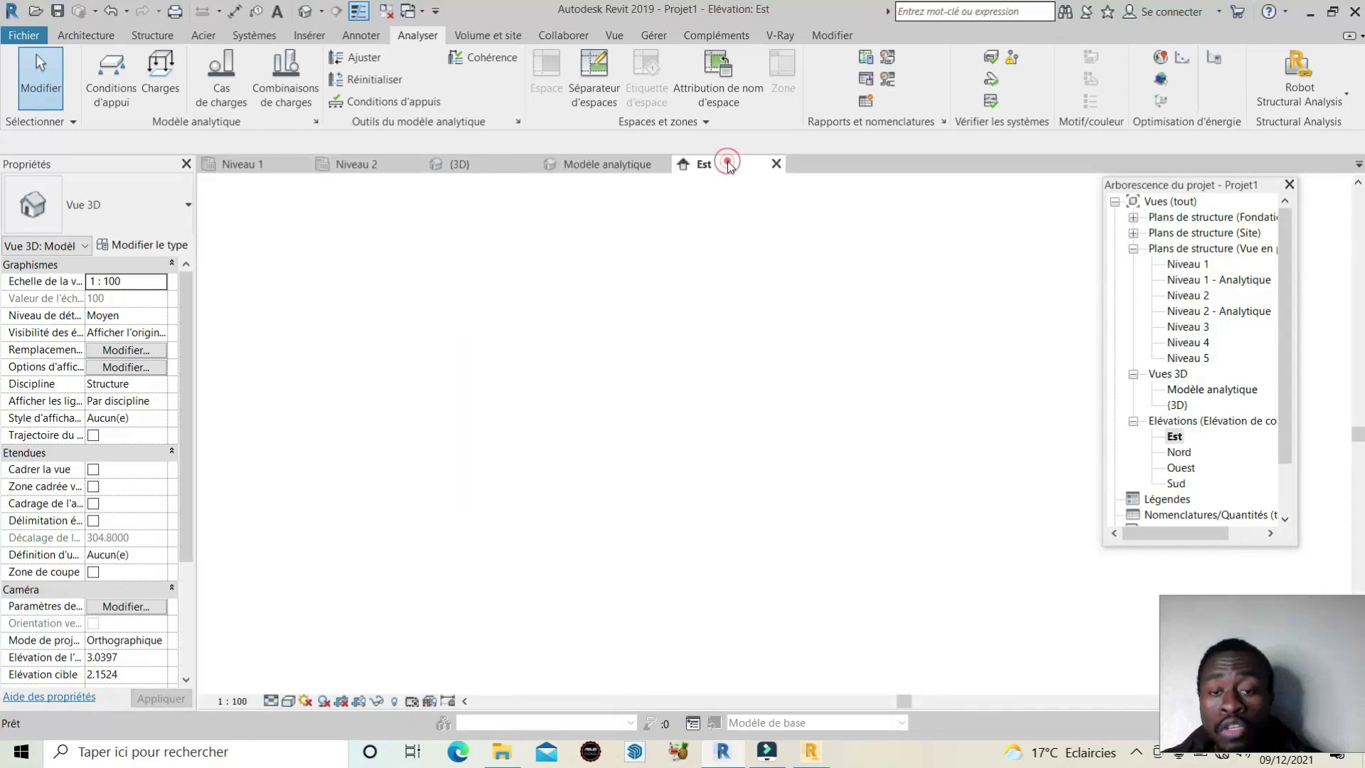
pyautogui.scroll(3, 892, 450)
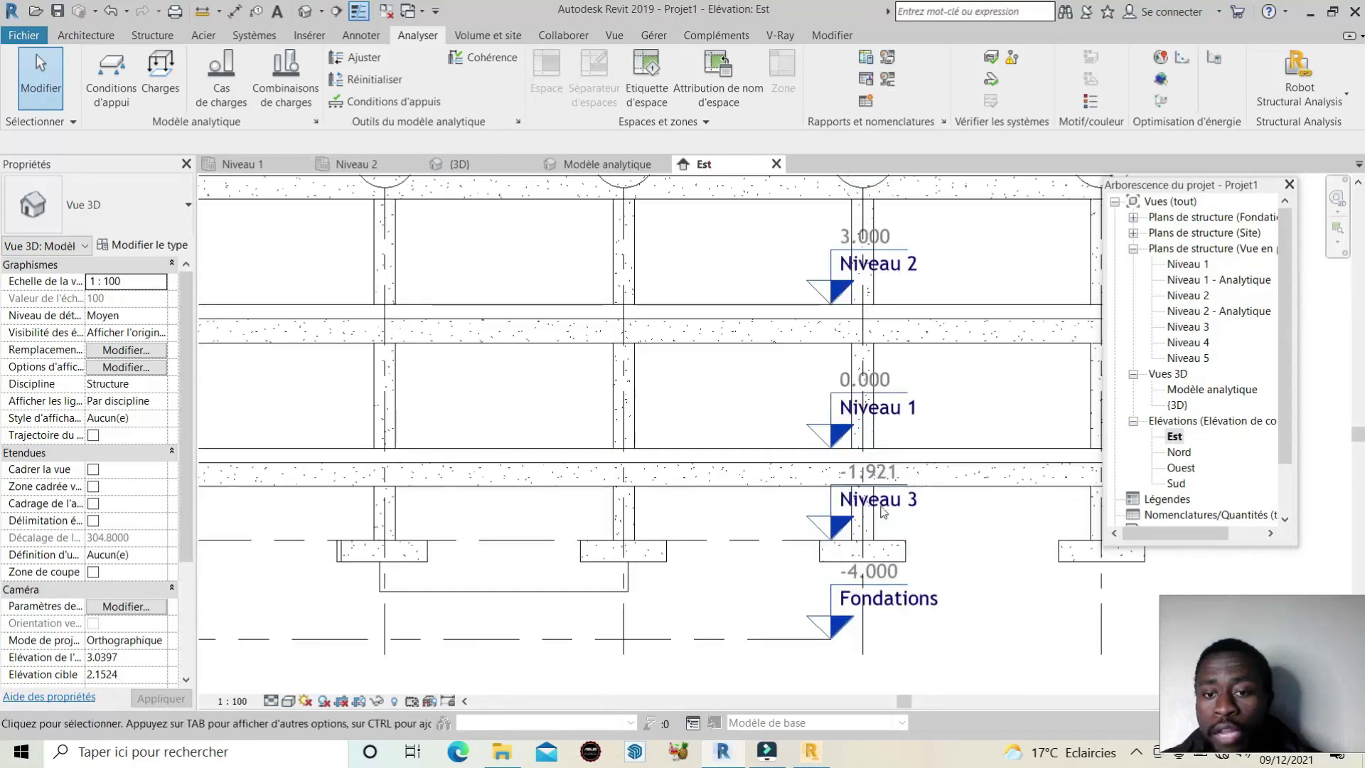
pyautogui.scroll(-2, 892, 451)
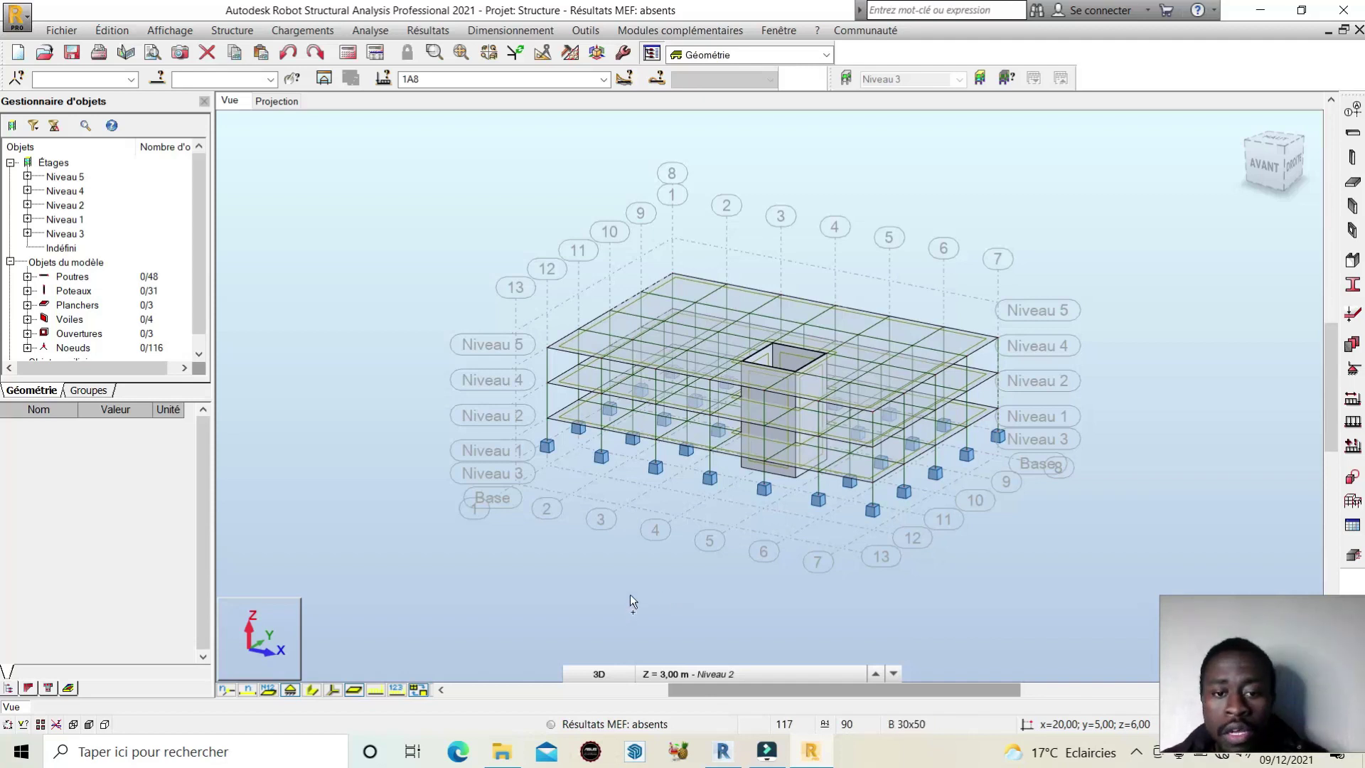
pyautogui.keyDown('shift'); pyautogui.moveTo(519, 564); pyautogui.dragTo(609, 556, button='middle'); pyautogui.keyUp('shift')
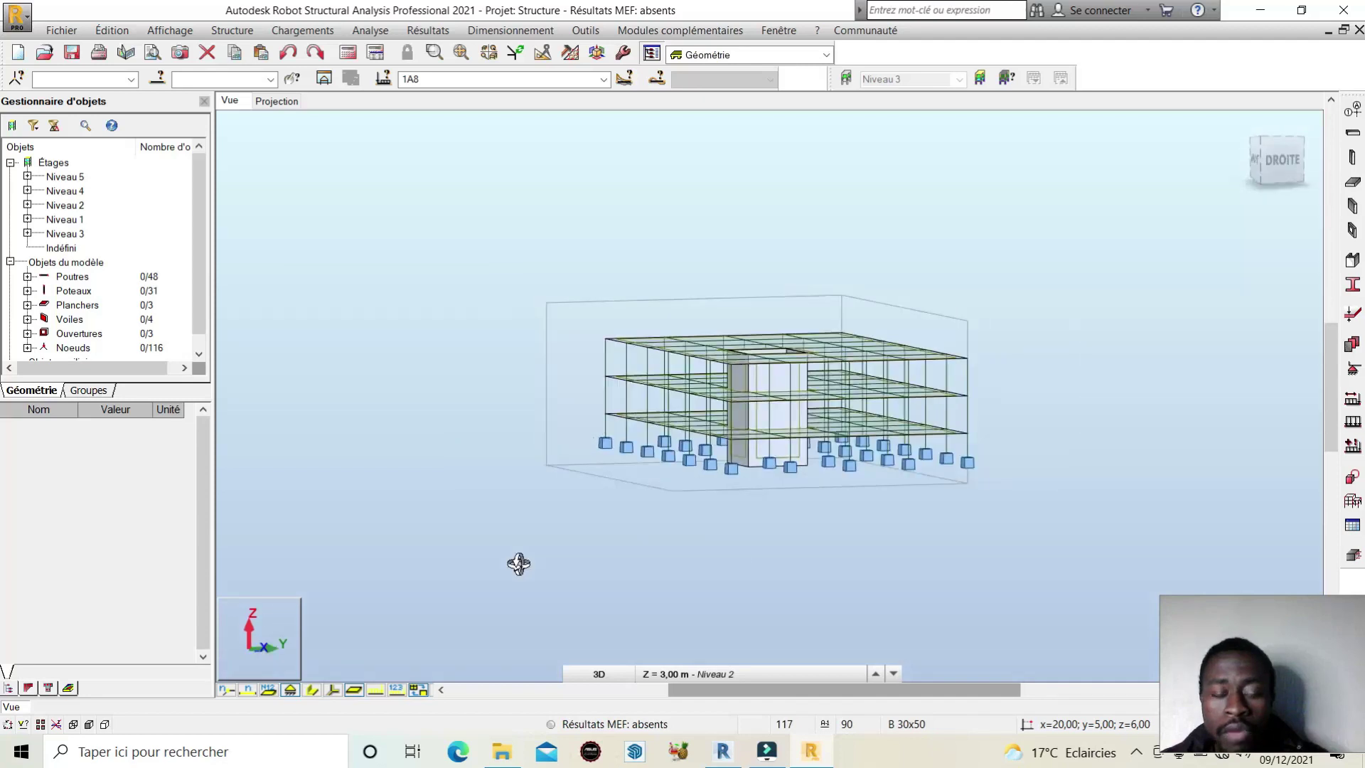
pyautogui.keyDown('shift'); pyautogui.moveTo(830, 581); pyautogui.dragTo(810, 497, button='middle'); pyautogui.keyUp('shift')
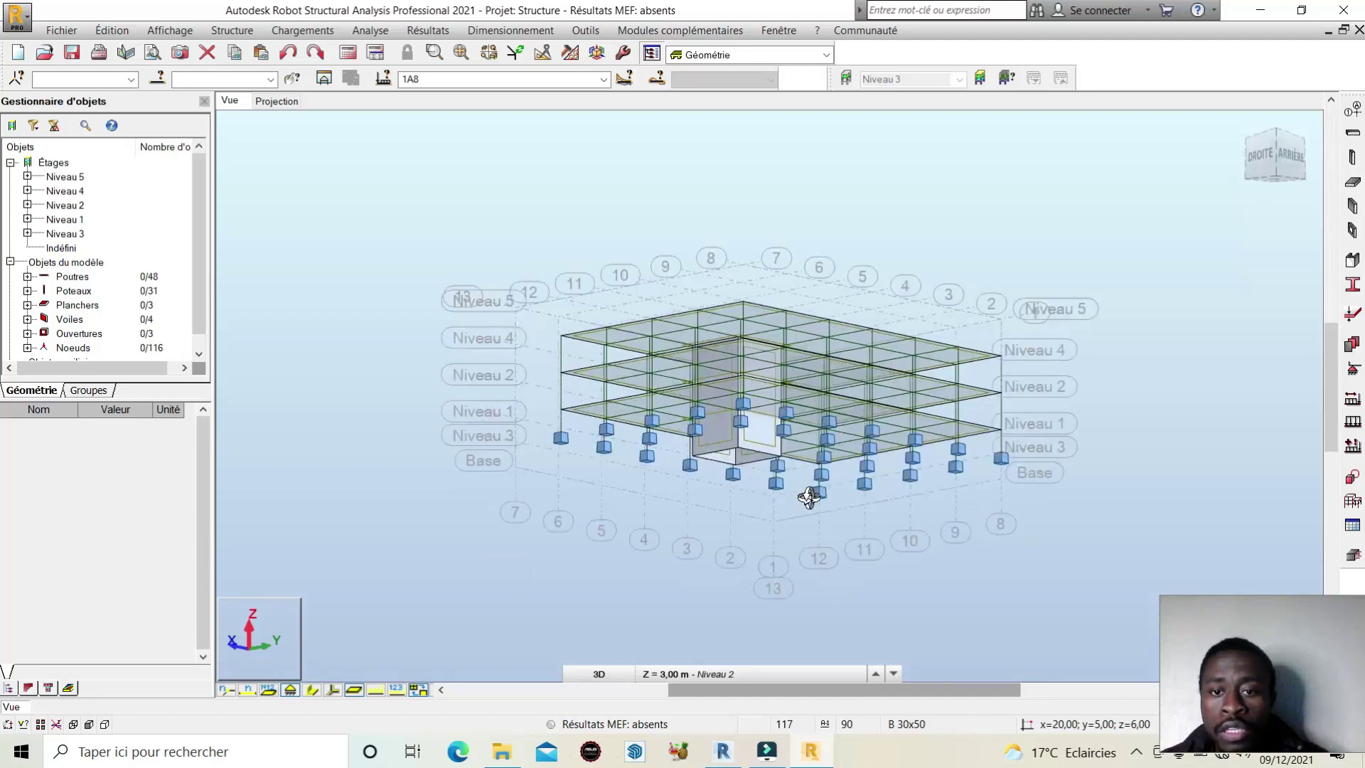
pyautogui.keyDown('shift'); pyautogui.moveTo(881, 594); pyautogui.dragTo(803, 469, button='middle'); pyautogui.keyUp('shift')
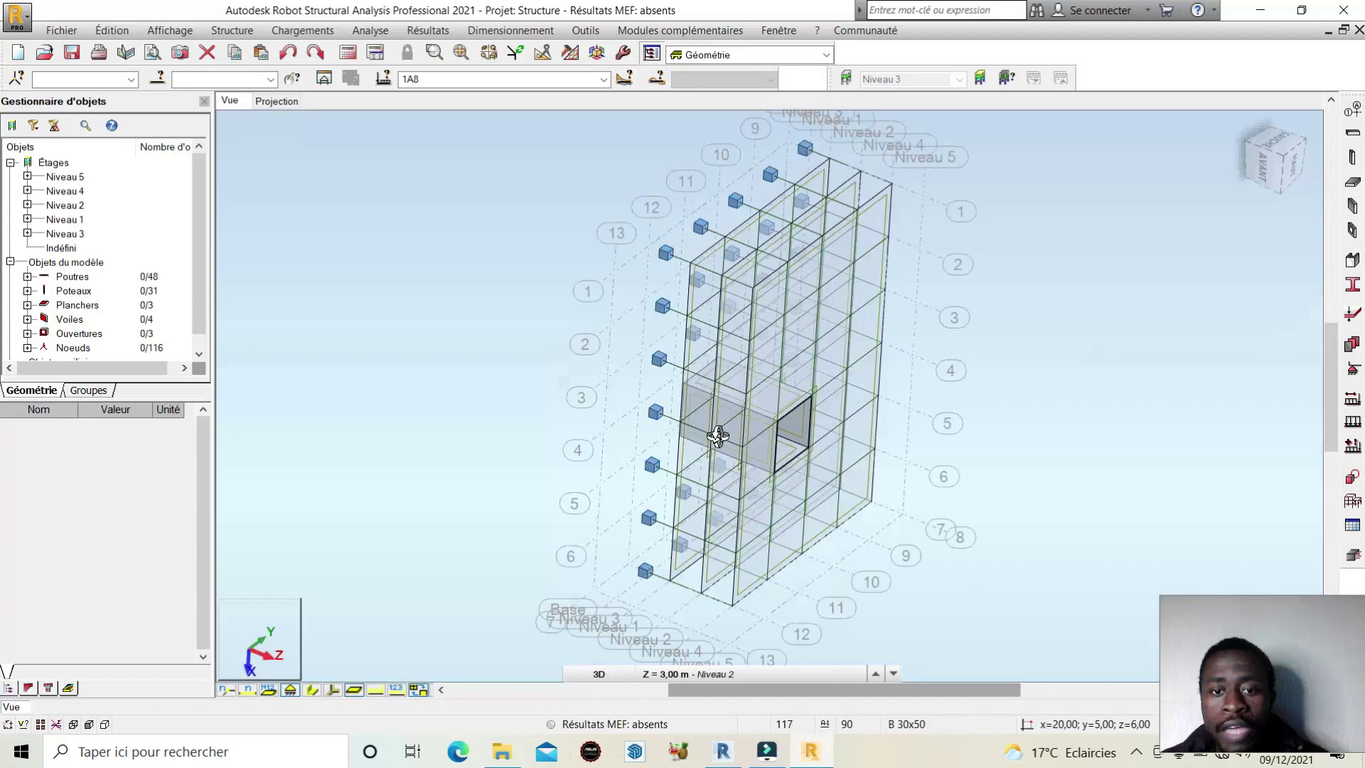
pyautogui.click(1269, 160)
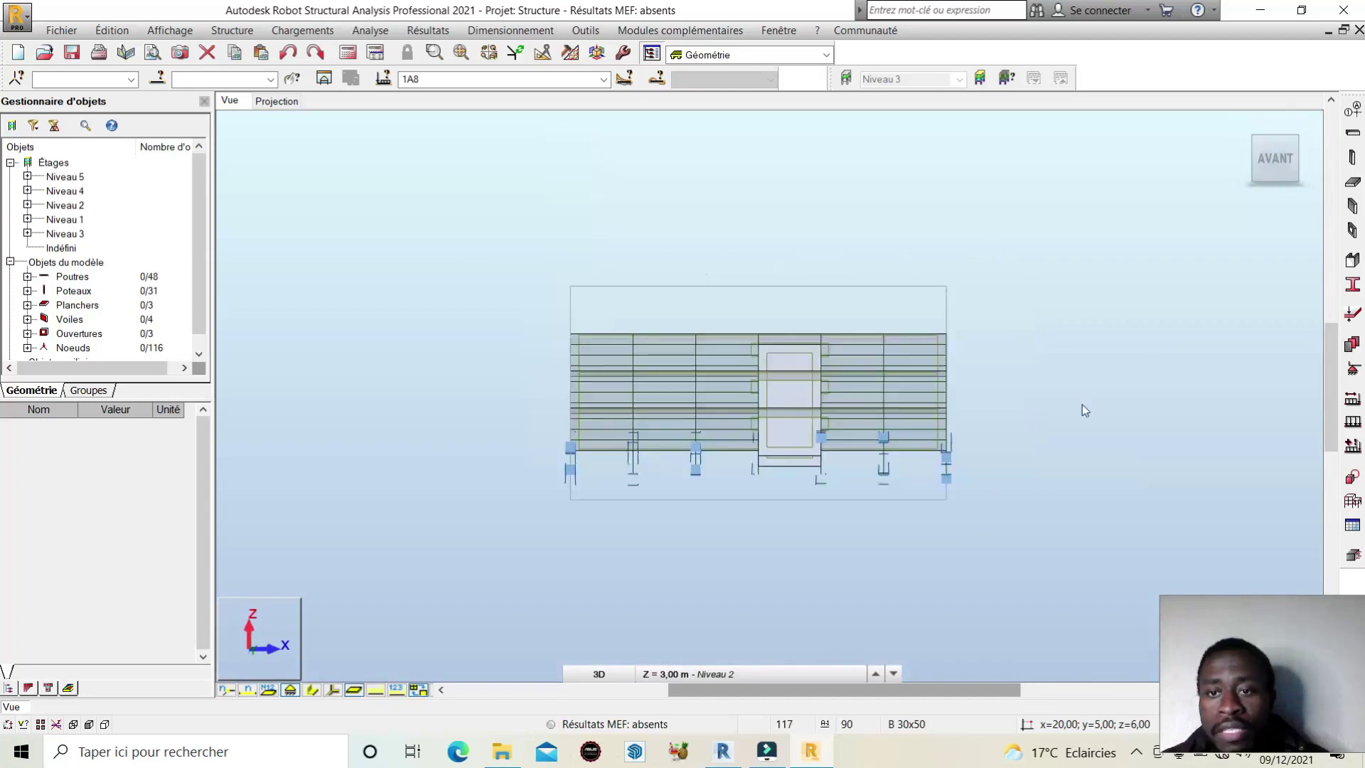
pyautogui.moveTo(976, 355)
pyautogui.keyDown('shift'); pyautogui.mouseDown(button='middle')
pyautogui.moveTo(995, 420)
pyautogui.moveTo(1051, 420)
pyautogui.moveTo(1030, 441)
pyautogui.mouseUp(button='middle'); pyautogui.keyUp('shift')
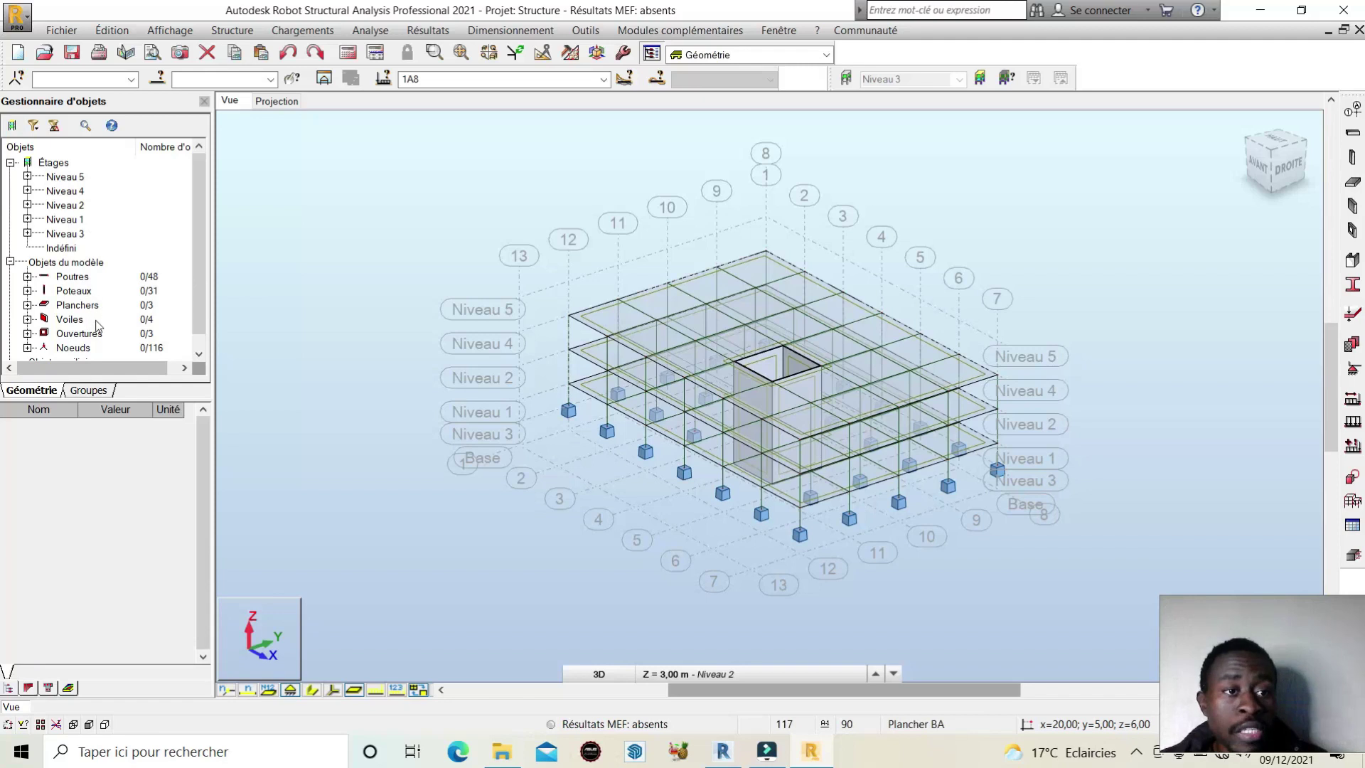
pyautogui.scroll(-1, 64, 235)
pyautogui.scroll(1, 70, 199)
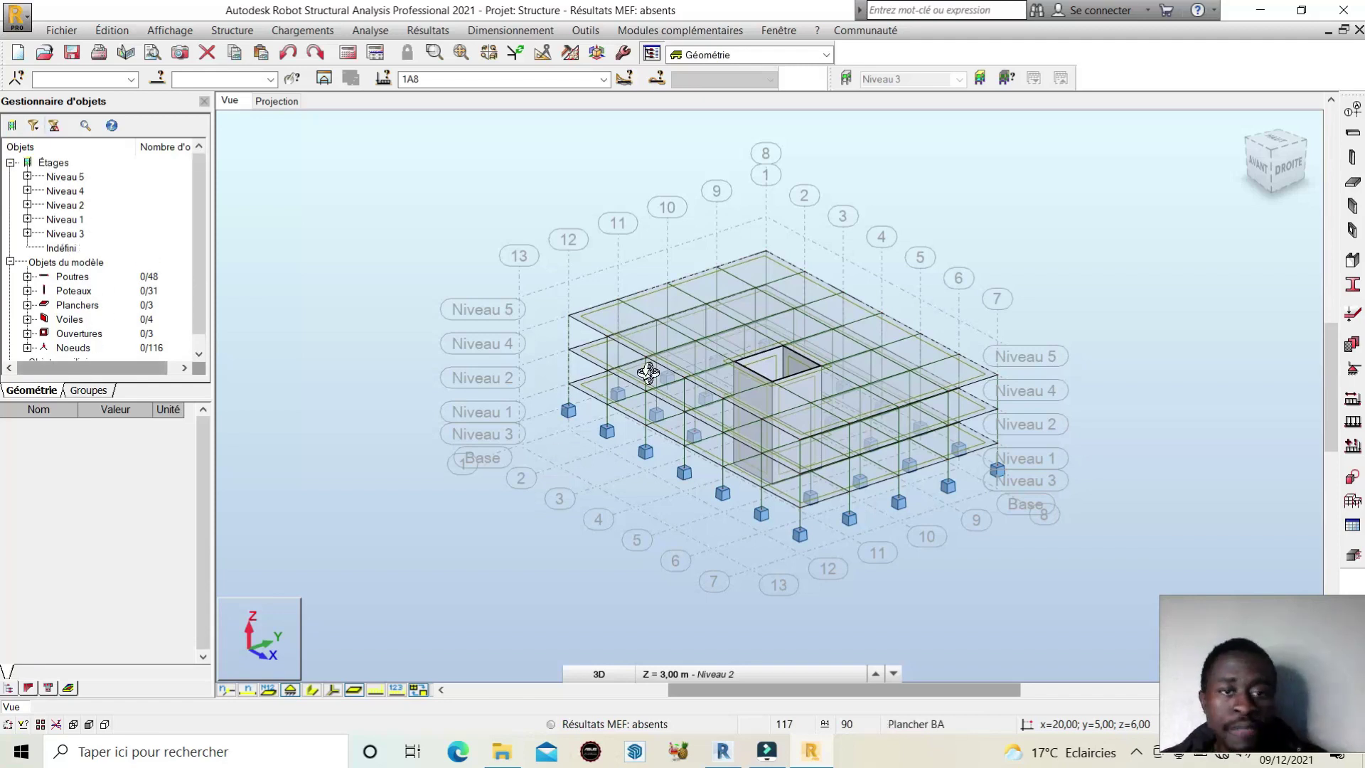